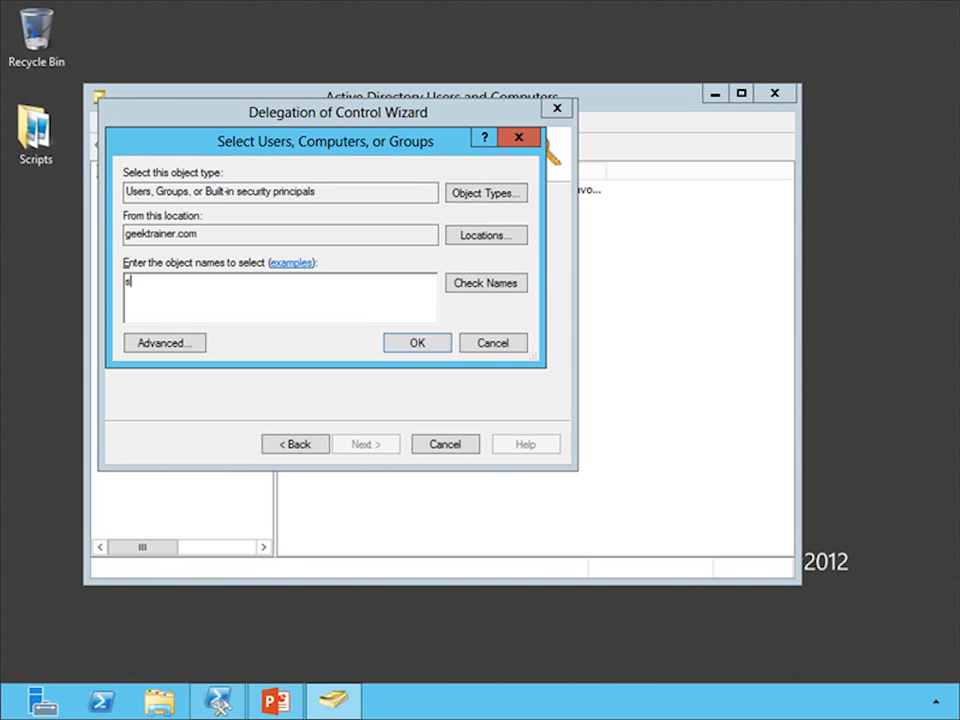
Select the SharePoint 2013 Service account as the user to delegate control to in the wizard
{"action": "type", "text": "2013service"}
{"action": "left_click", "coordinate": [418, 342]}
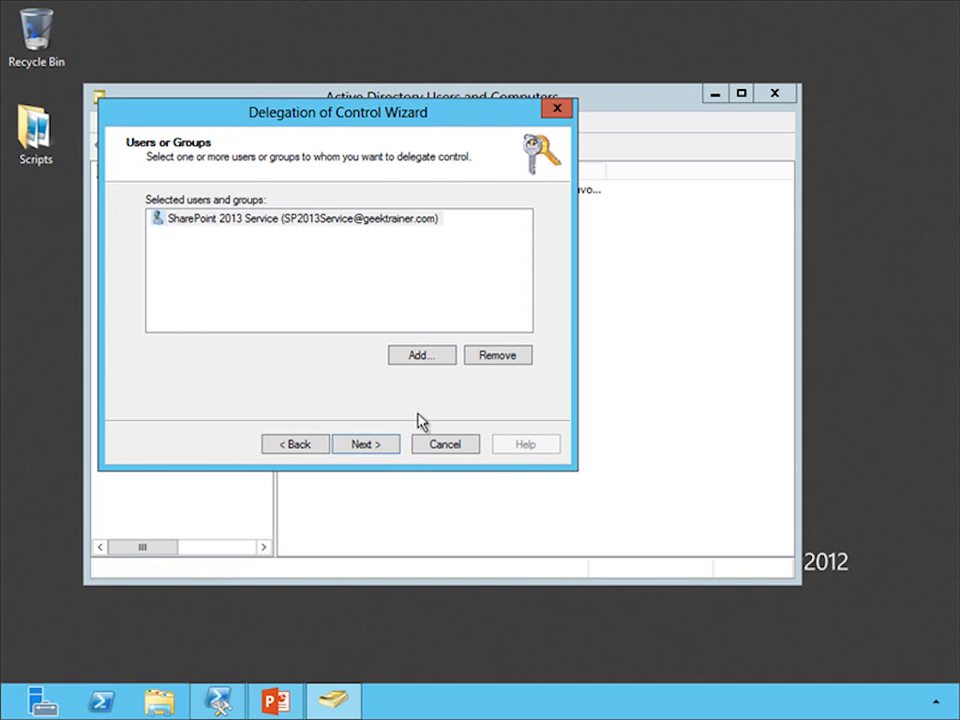
{"action": "left_click", "coordinate": [378, 451]}
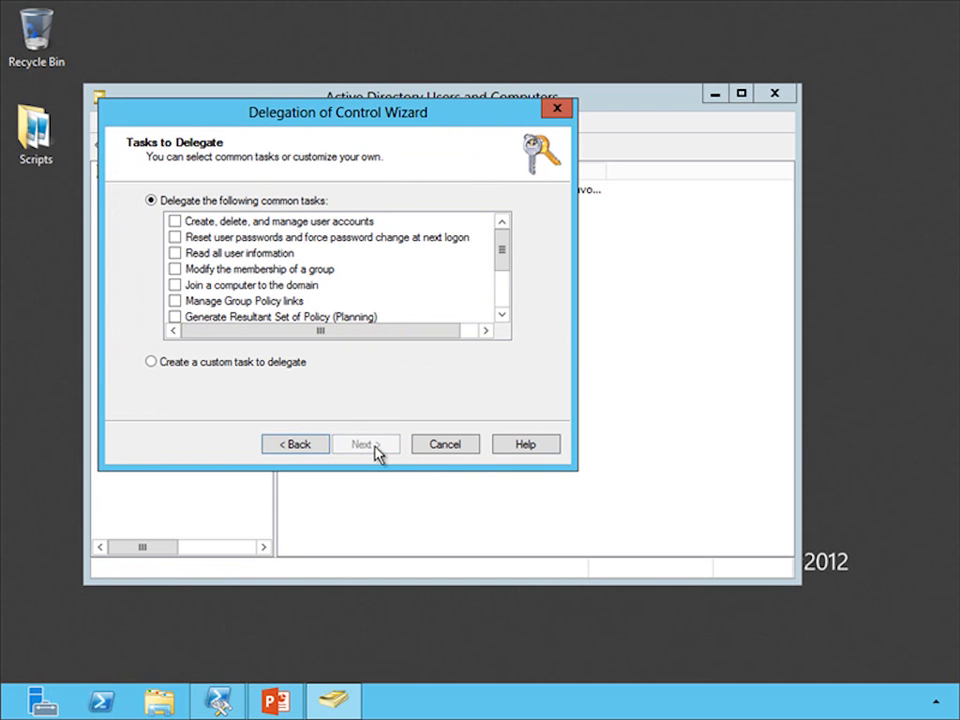
Choose to create a custom task to delegate, scoped to this folder, existing objects and creation of new objects
{"action": "left_click", "coordinate": [214, 364]}
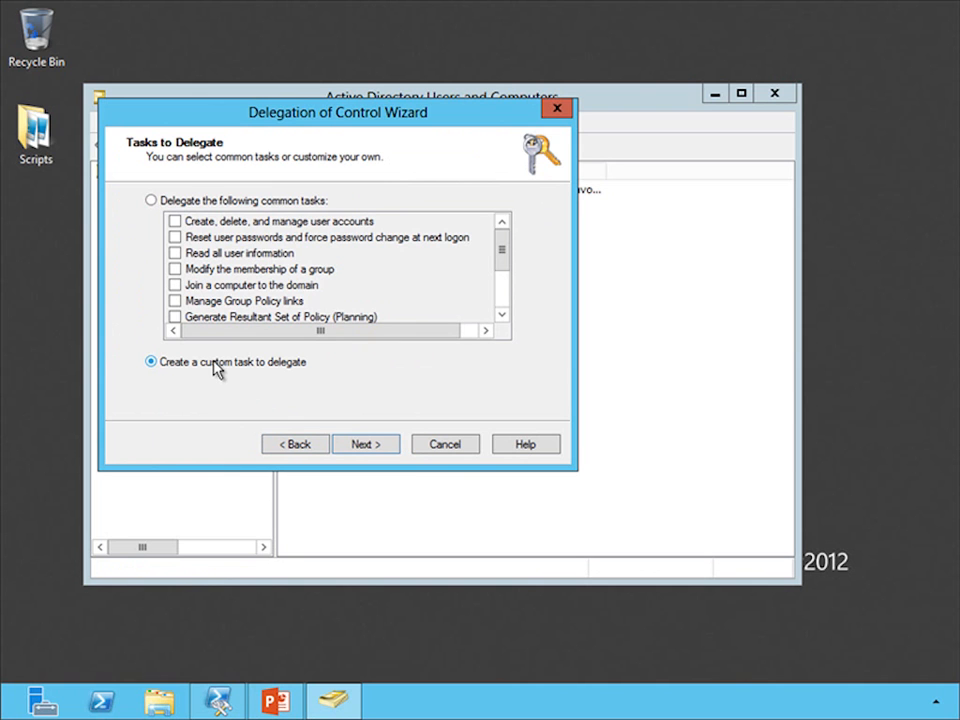
{"action": "left_click", "coordinate": [366, 447]}
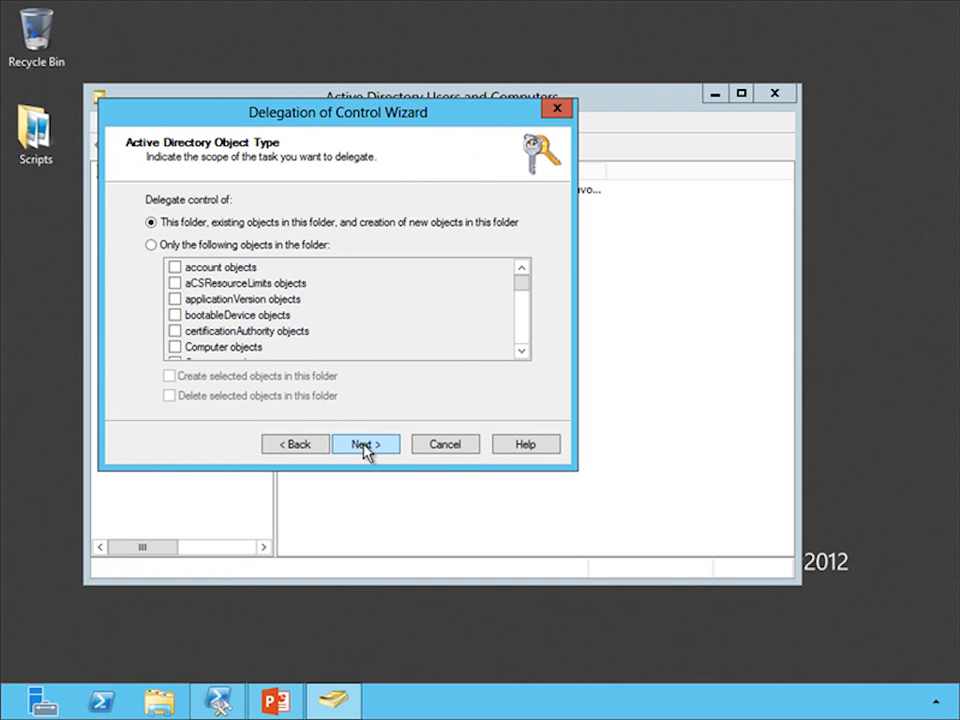
{"action": "left_click", "coordinate": [379, 448]}
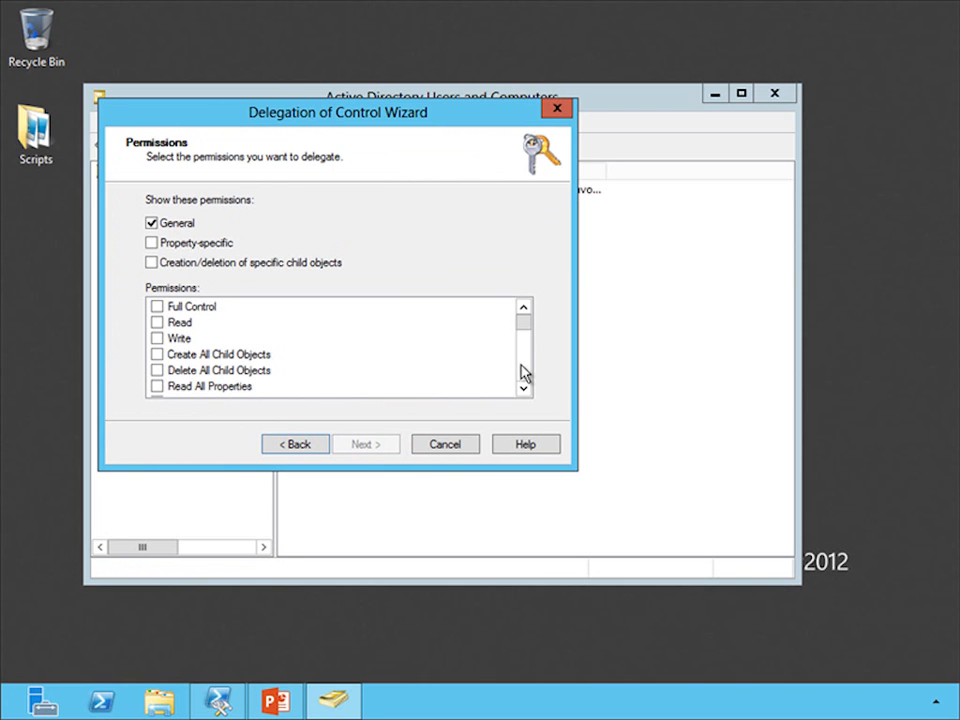
Grant the Replicating Directory Changes permission and finish the Delegation of Control Wizard
{"action": "scroll", "coordinate": [528, 373], "scroll_direction": "down", "scroll_amount": 2}
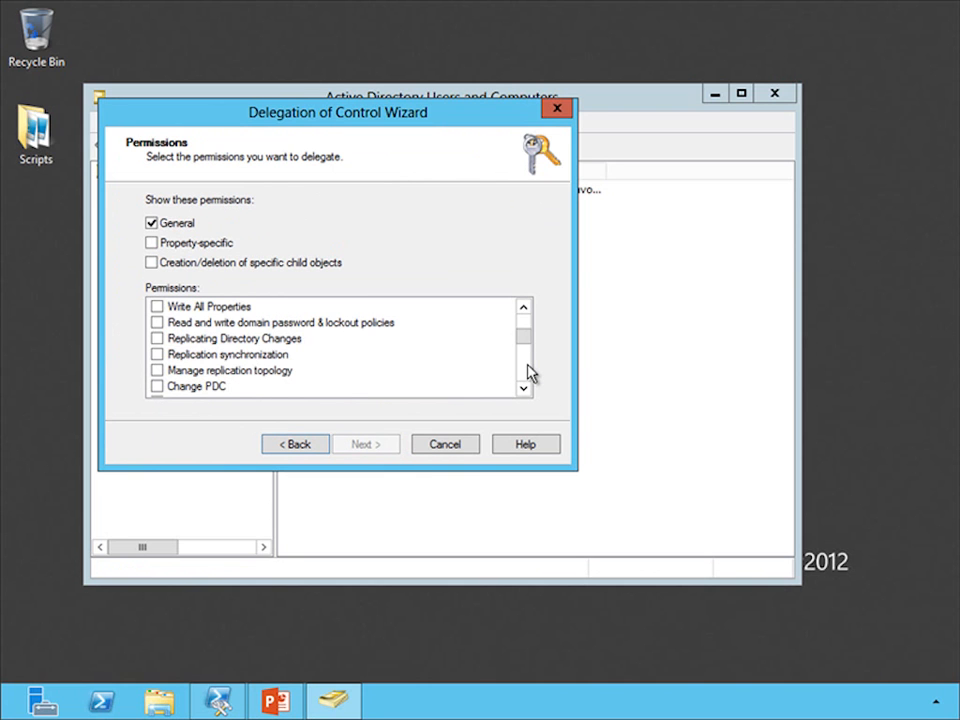
{"action": "left_click", "coordinate": [155, 340]}
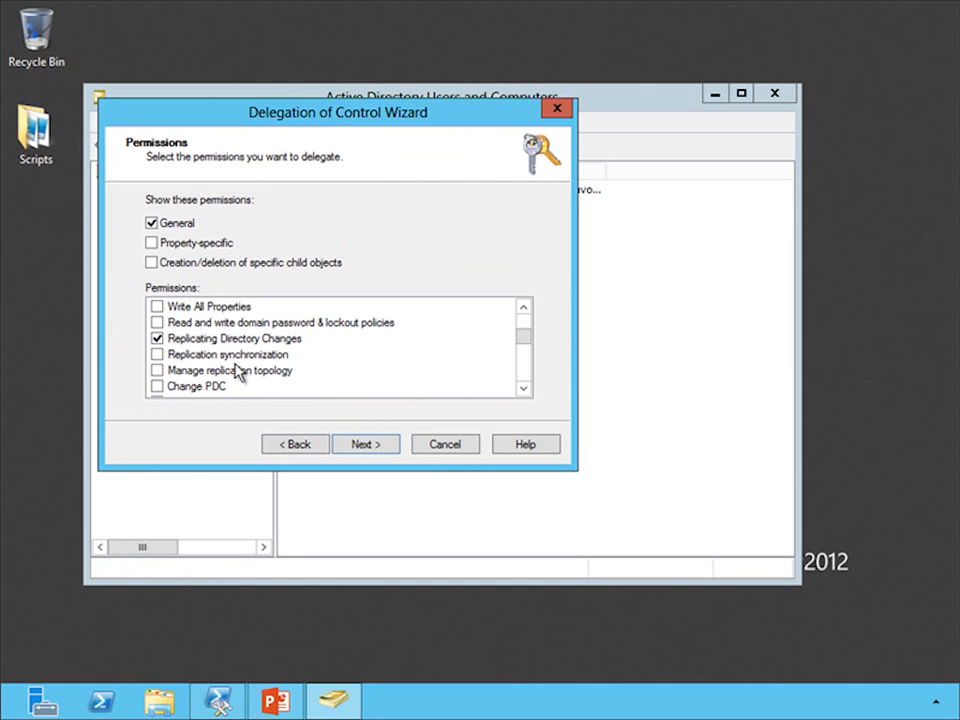
{"action": "left_click", "coordinate": [366, 446]}
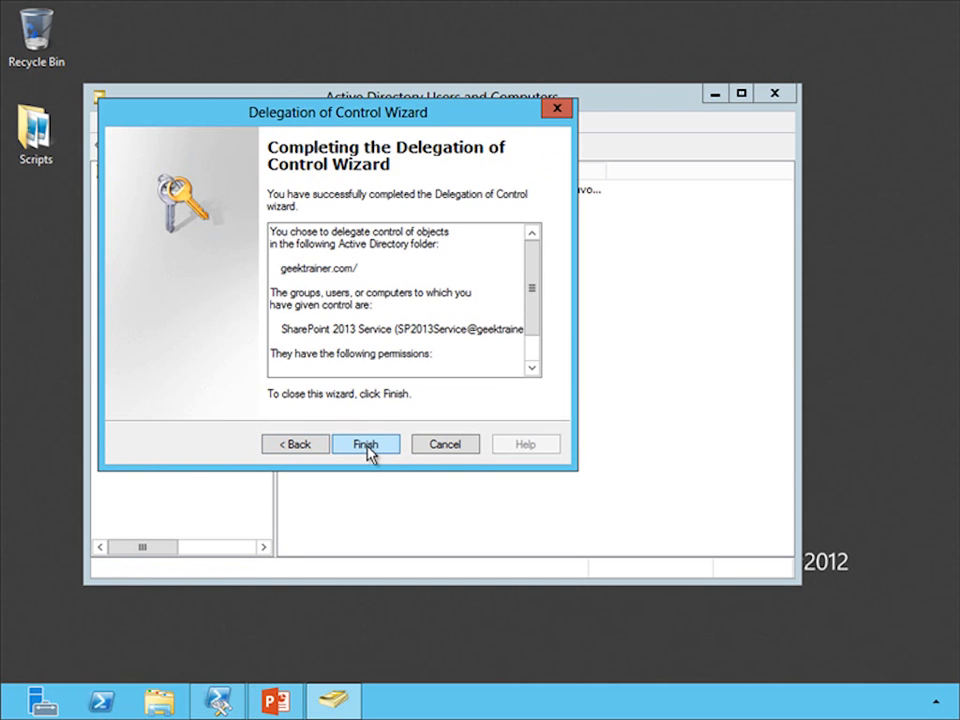
{"action": "left_click", "coordinate": [366, 446]}
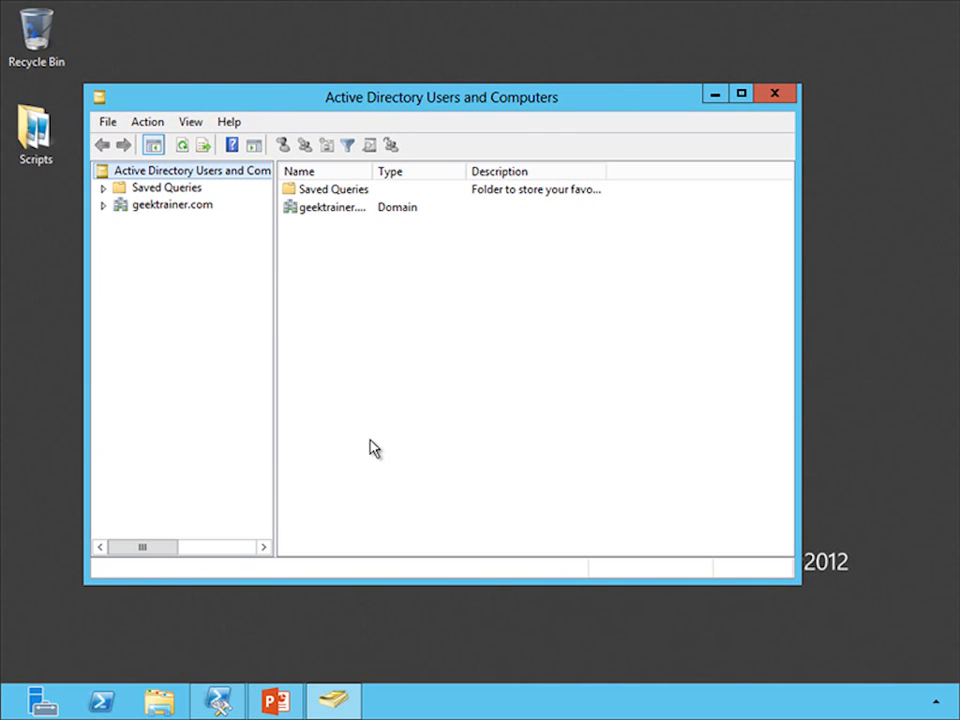
Close Active Directory Users and Computers and open SharePoint 2013 Central Administration from the Start screen
{"action": "left_click", "coordinate": [775, 95]}
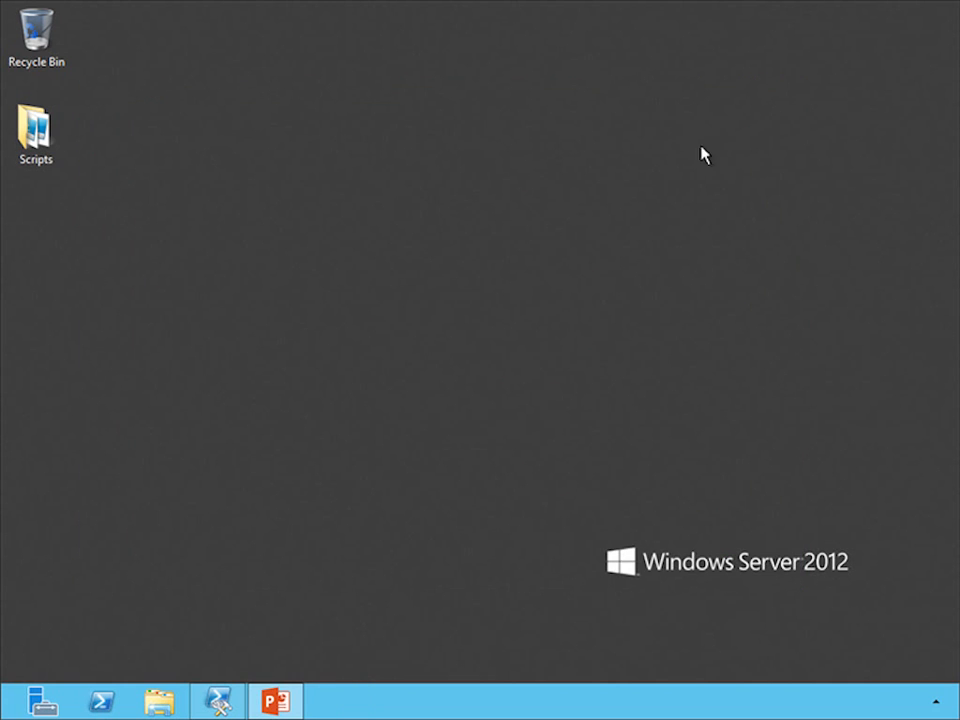
{"action": "key", "text": "super"}
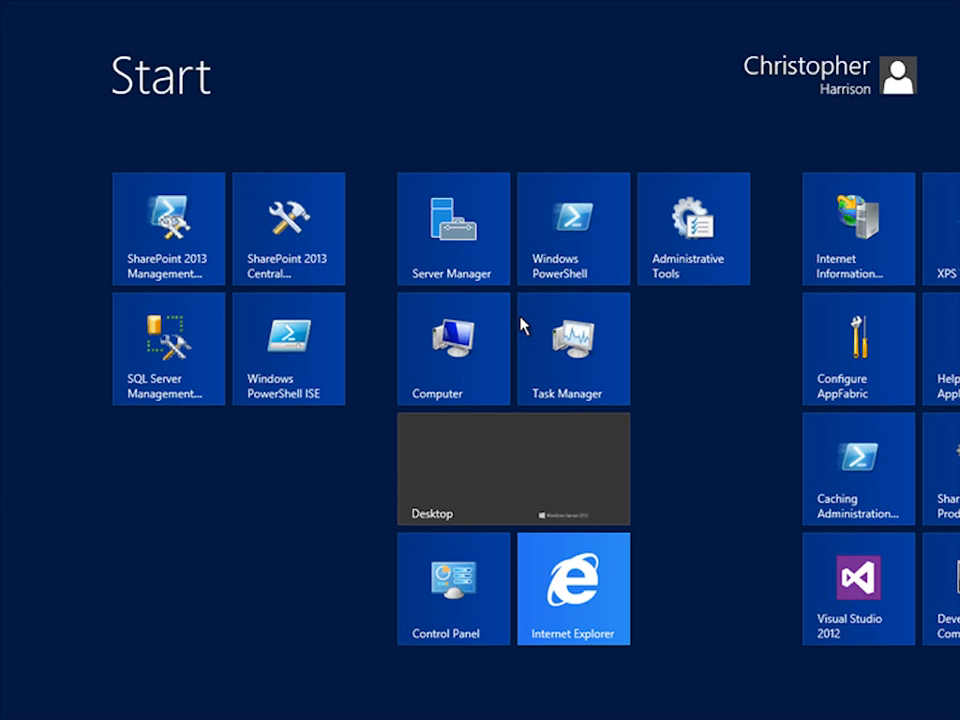
{"action": "left_click", "coordinate": [280, 250]}
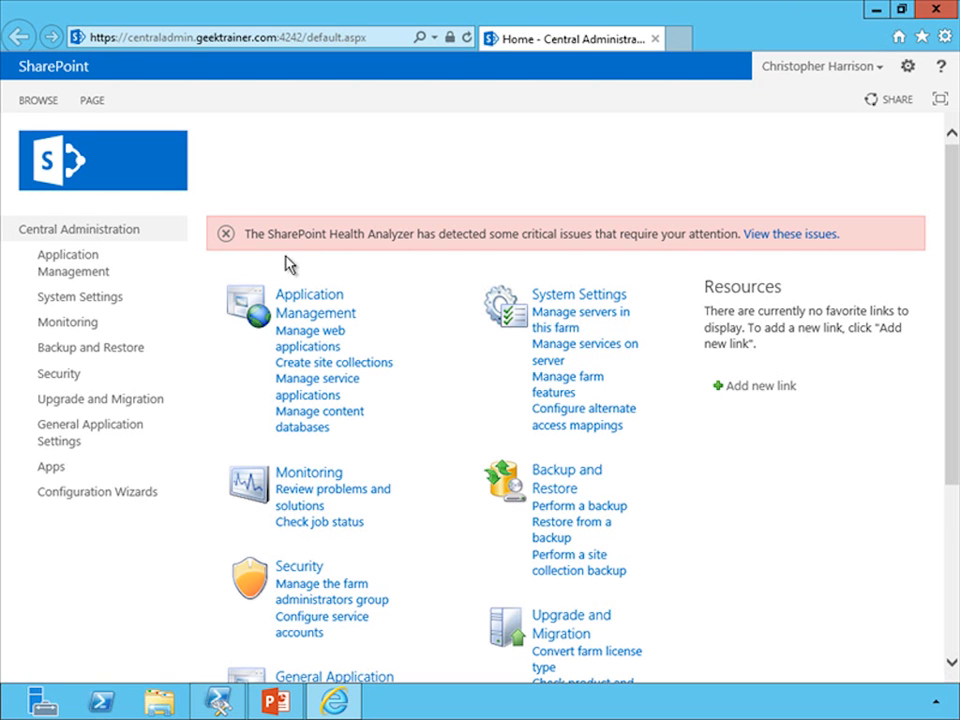
Start a new User Profile Service Application from the service applications page and name it User Profiles
{"action": "left_click", "coordinate": [317, 392]}
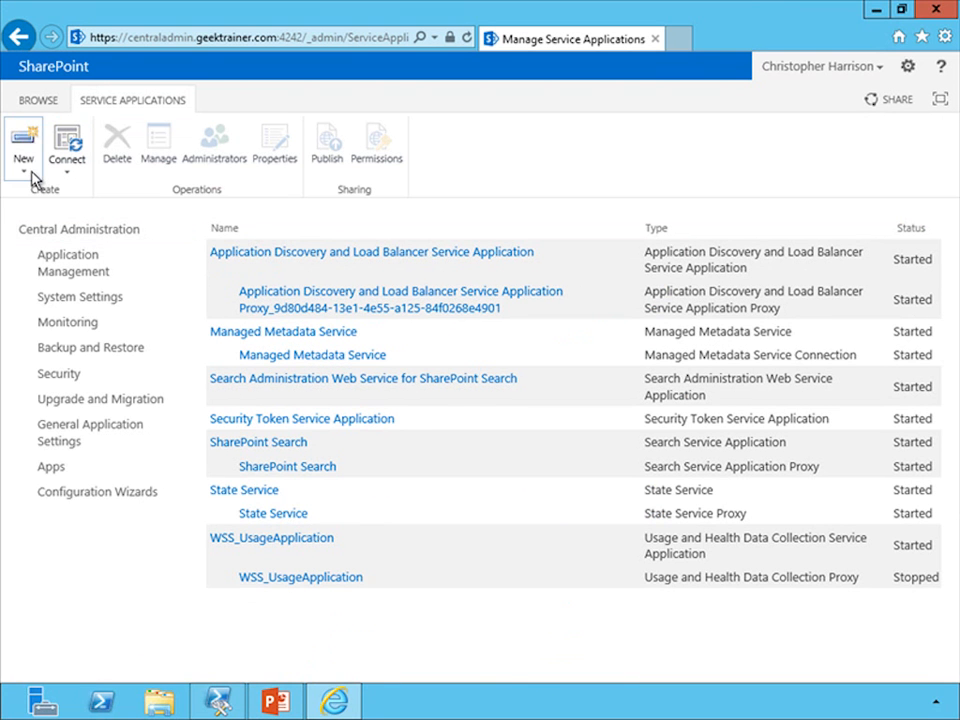
{"action": "left_click", "coordinate": [35, 178]}
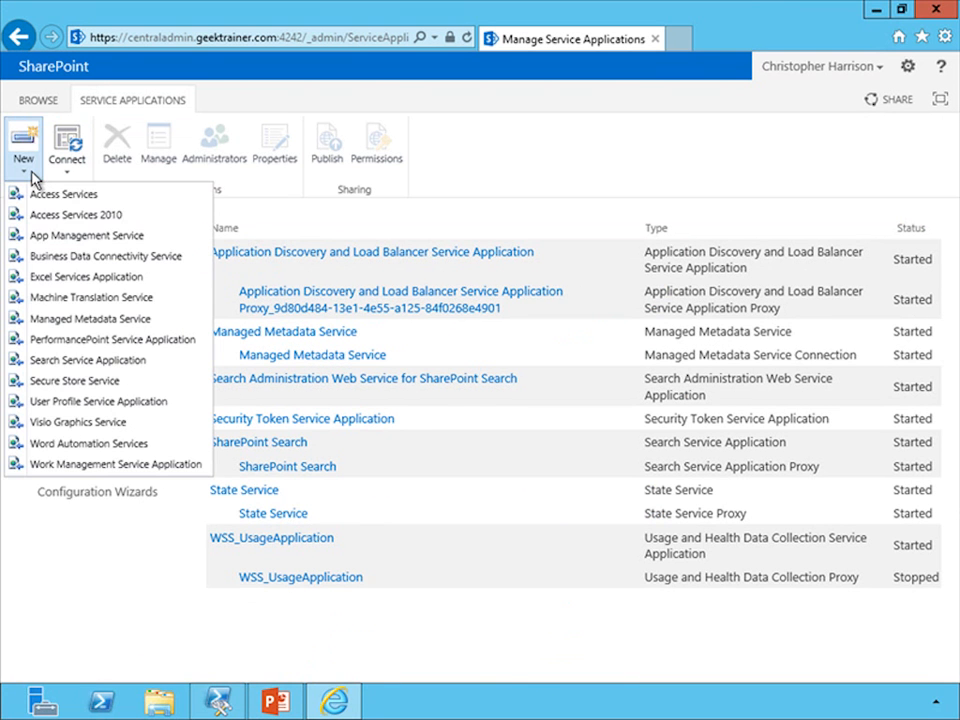
{"action": "left_click", "coordinate": [95, 402]}
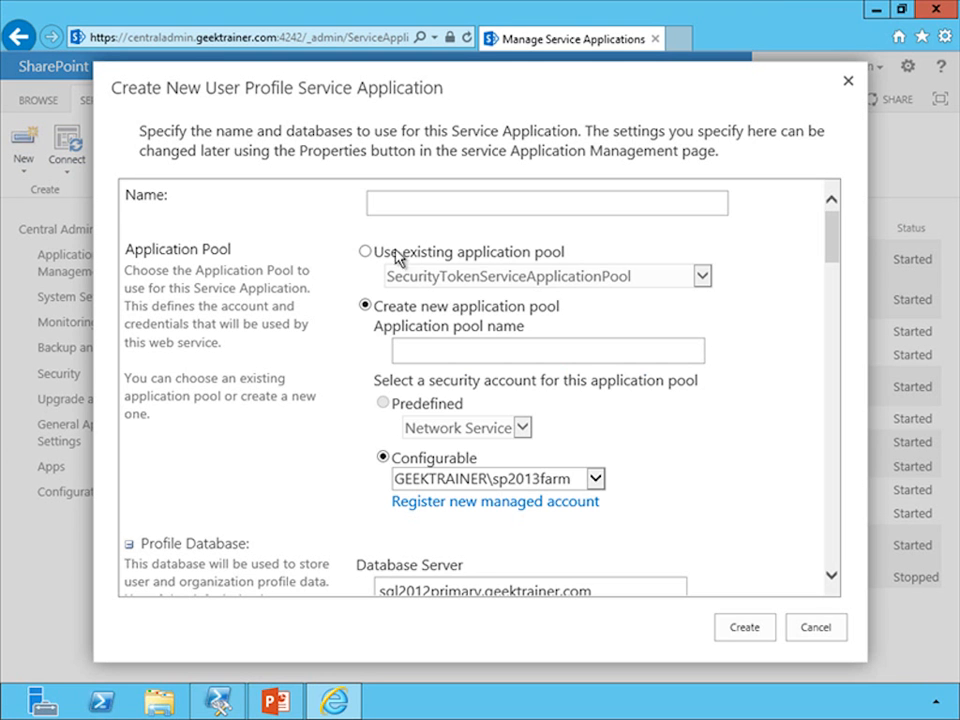
{"action": "left_click", "coordinate": [396, 204]}
{"action": "type", "text": "User Profiles"}
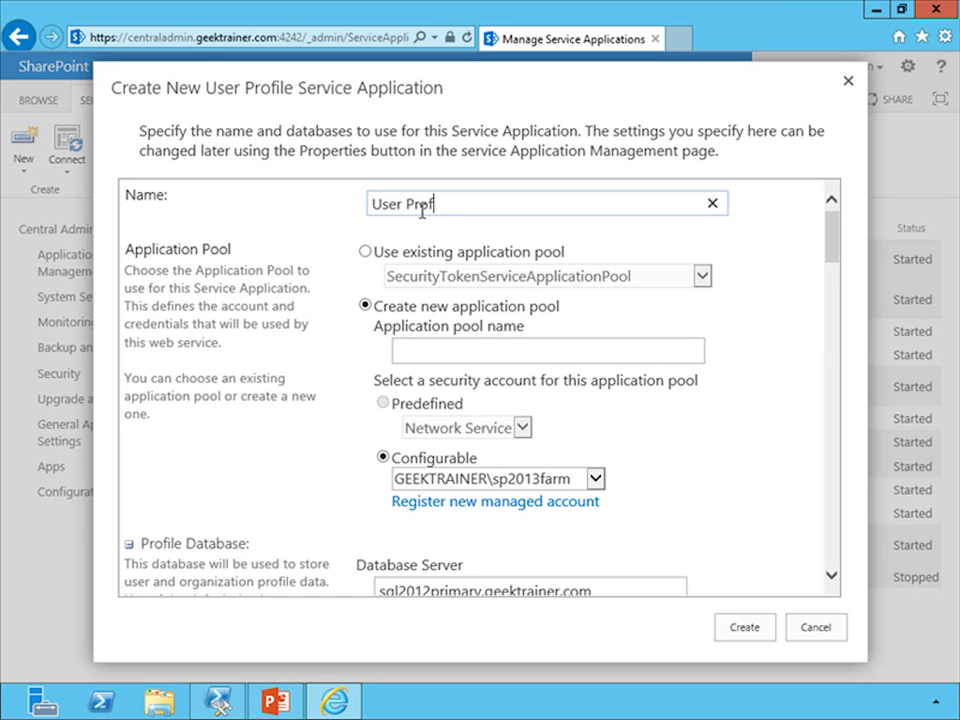
Use the existing application pool SharePoint - Web Services for the service application
{"action": "left_click", "coordinate": [366, 252]}
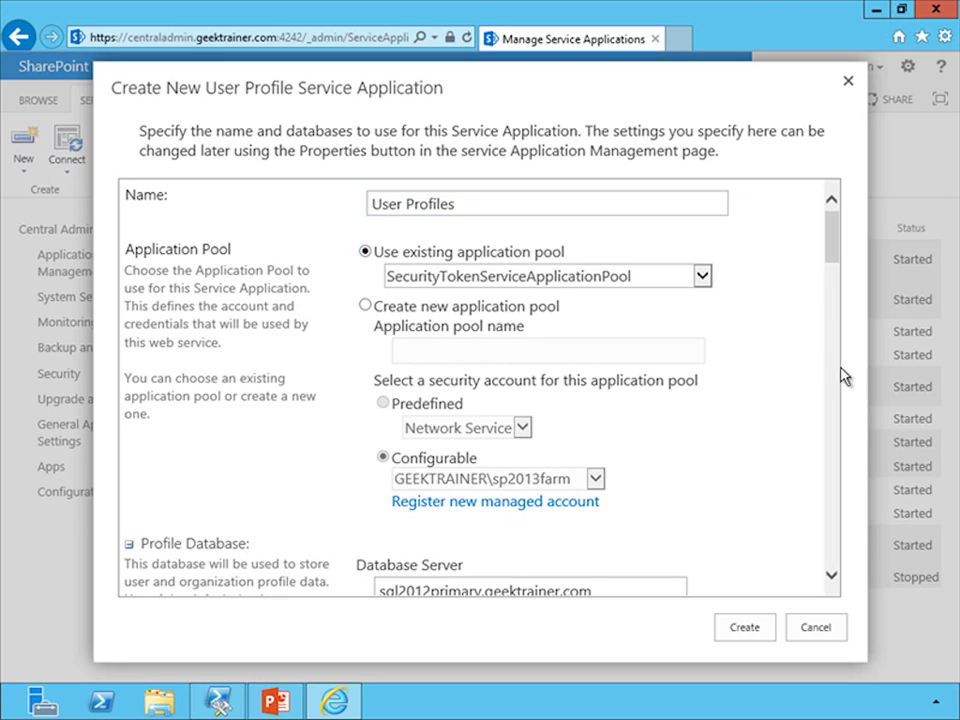
{"action": "left_click", "coordinate": [701, 276]}
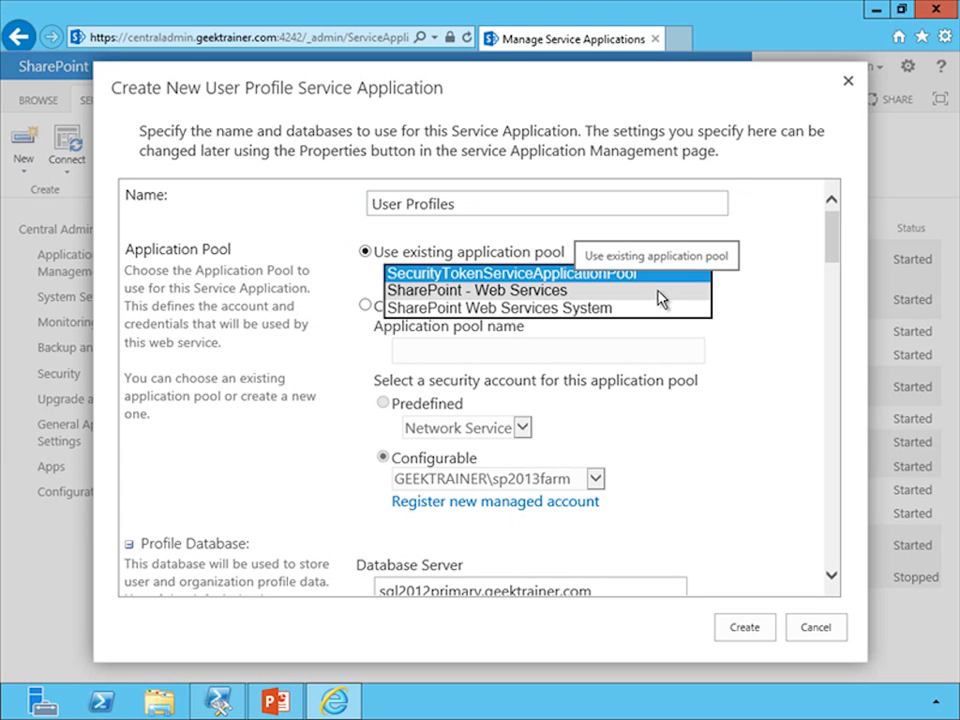
{"action": "left_click", "coordinate": [661, 291]}
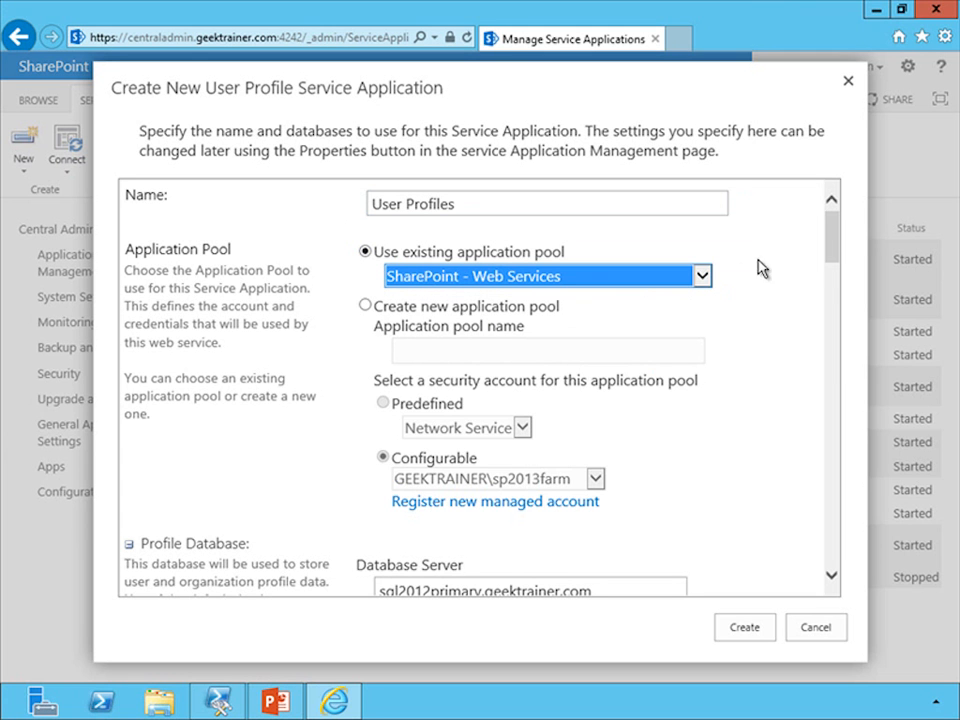
Rename the profile database to SharePoint_UserProfiles_ProfileDB
{"action": "left_click_drag", "start_coordinate": [834, 227], "coordinate": [831, 268]}
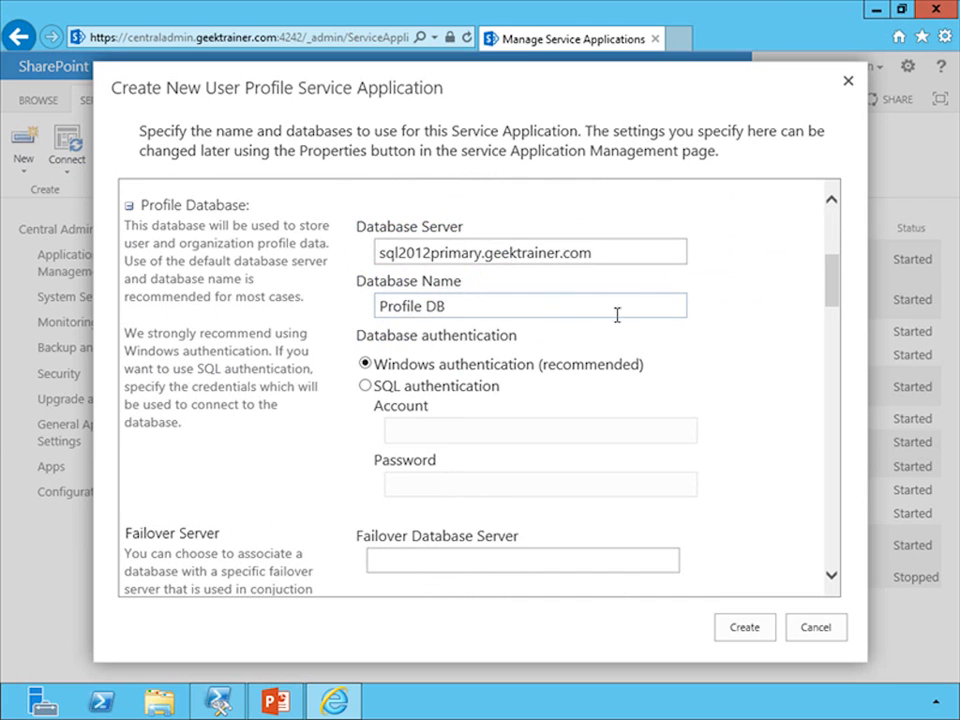
{"action": "left_click", "coordinate": [424, 306]}
{"action": "key", "text": "Delete"}
{"action": "key", "text": "Home"}
{"action": "type", "text": "SharePoint_UserProfiles_"}
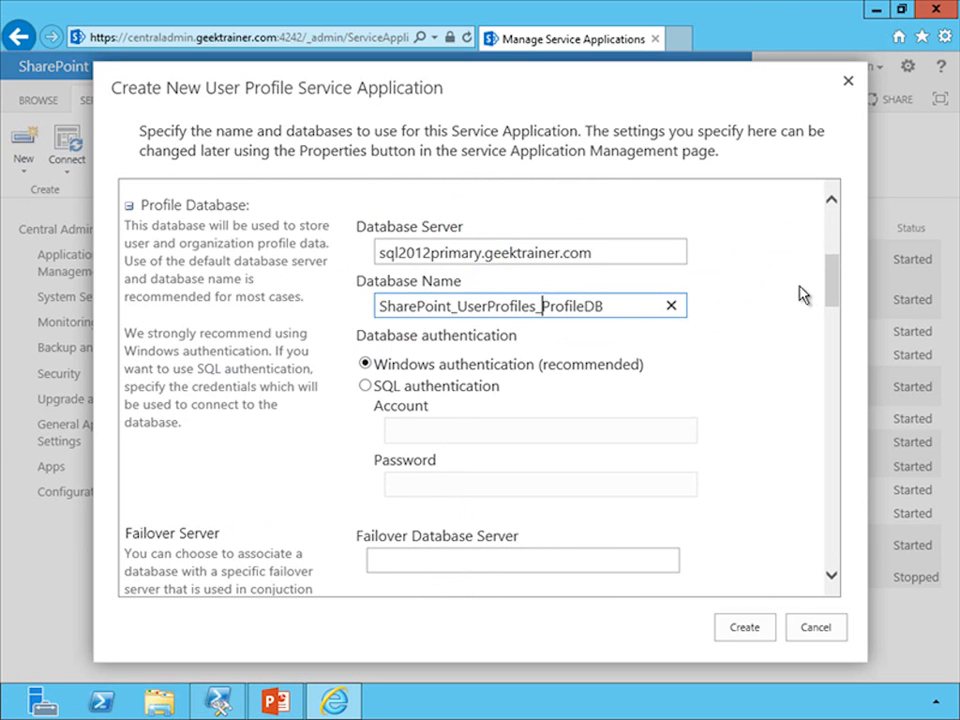
Rename the synchronization database to SharePoint_UserProfiles_SyncDB
{"action": "left_click_drag", "start_coordinate": [836, 300], "coordinate": [842, 360]}
{"action": "left_click", "coordinate": [425, 377]}
{"action": "key", "text": "BackSpace"}
{"action": "key", "text": "Home"}
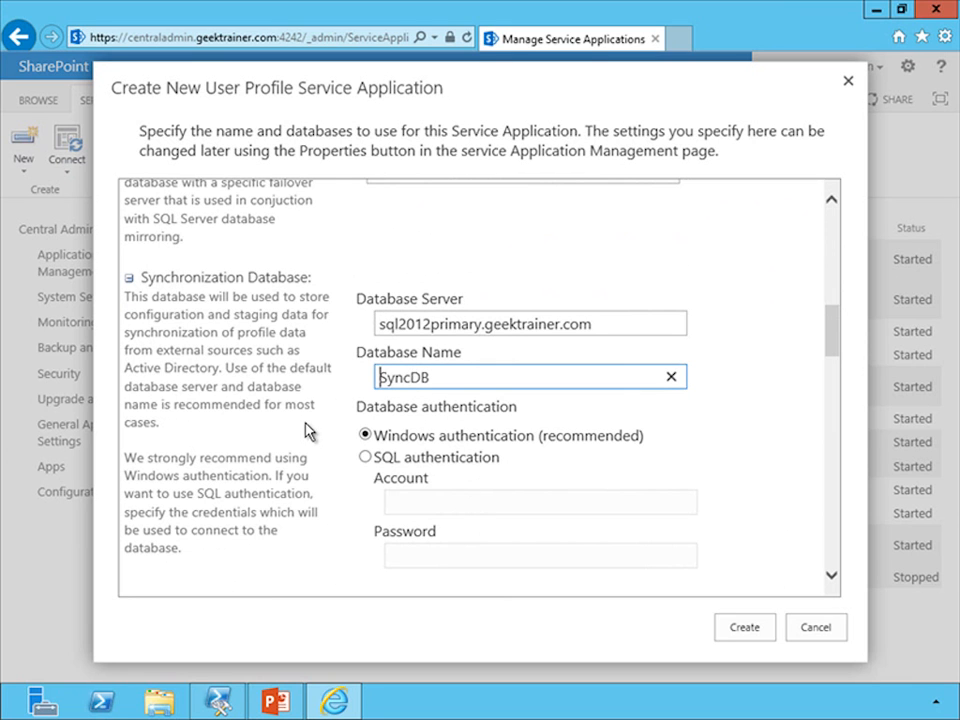
{"action": "type", "text": "SharePoint_User"}
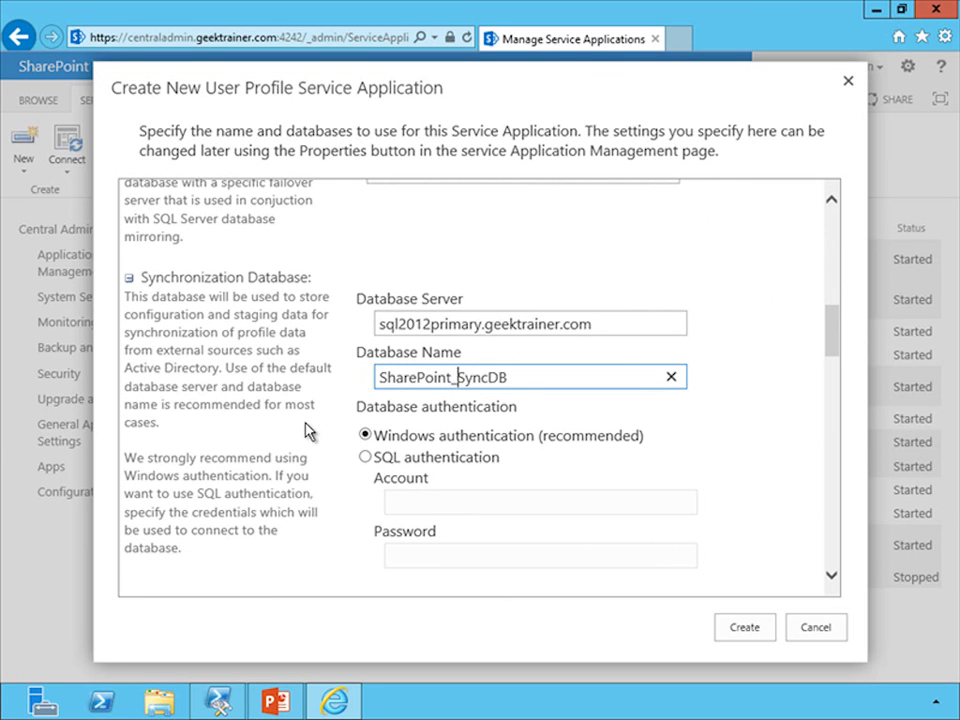
{"action": "type", "text": "Profiles_"}
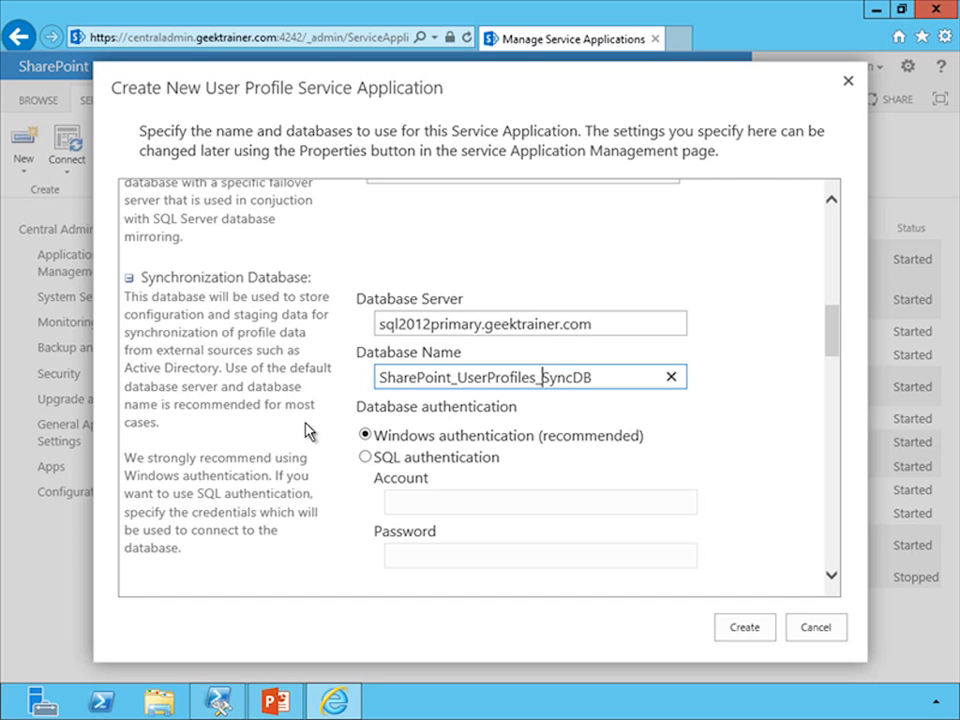
Rename the social tagging database to SharePoint_UserProfiles_SocialDB
{"action": "left_click_drag", "start_coordinate": [831, 336], "coordinate": [801, 407]}
{"action": "left_click", "coordinate": [430, 343]}
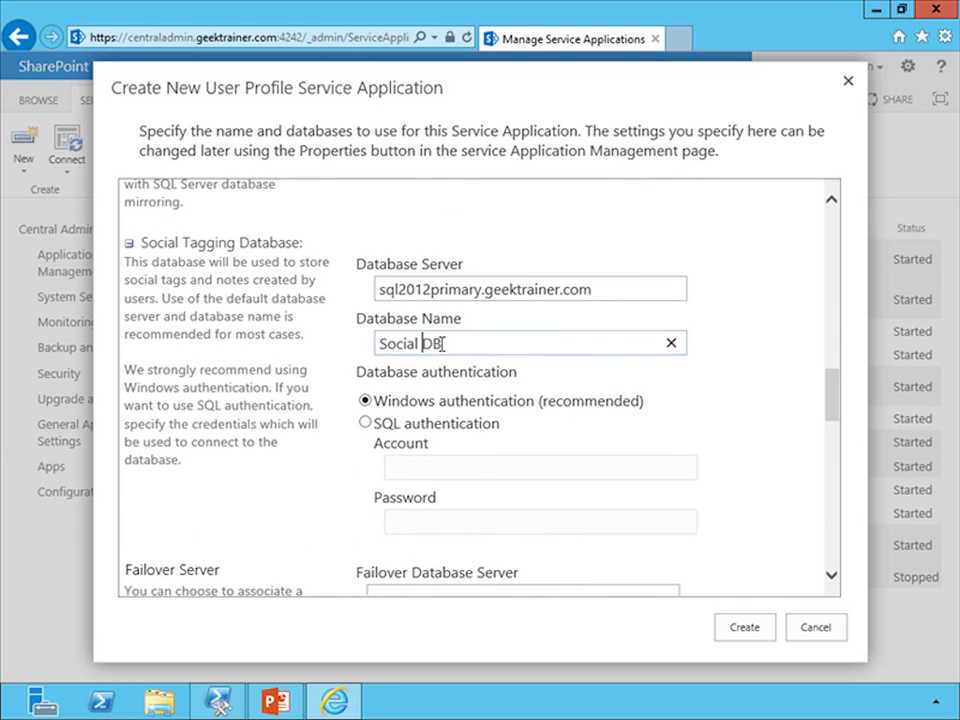
{"action": "key", "text": "BackSpace"}
{"action": "key", "text": "Home"}
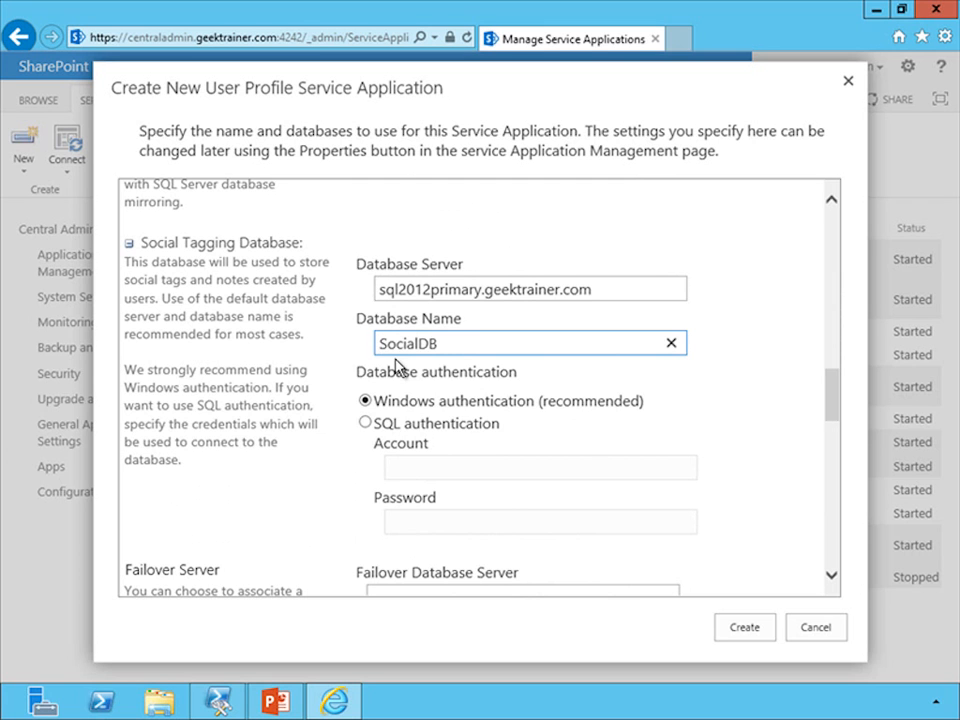
{"action": "type", "text": "UserProfie"}
{"action": "key", "text": "BackSpace"}
{"action": "key", "text": "BackSpace"}
{"action": "type", "text": "iles_"}
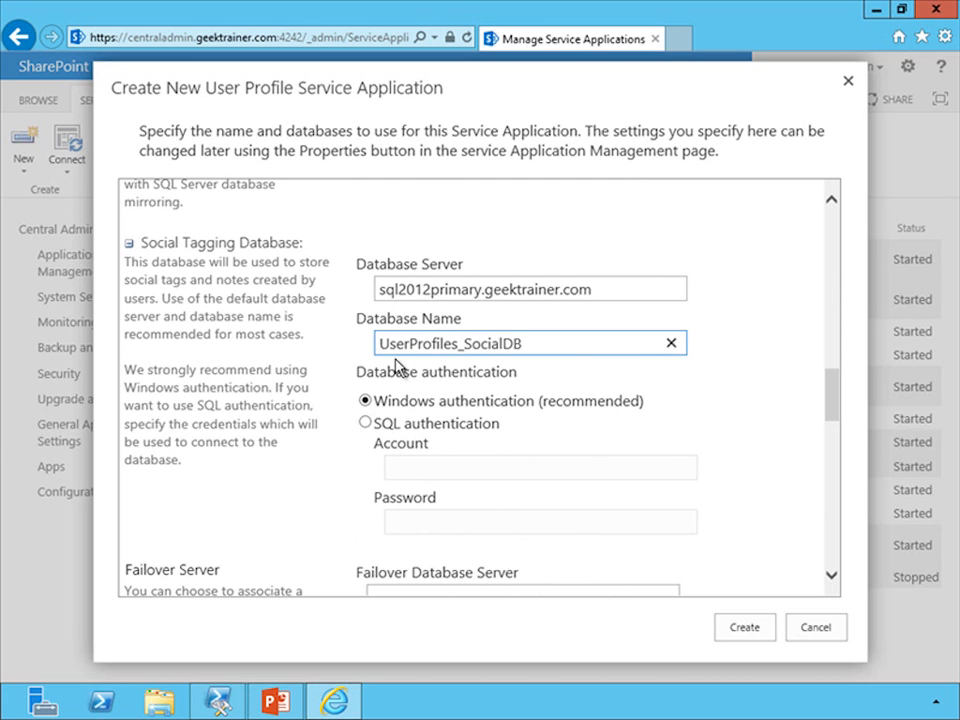
{"action": "left_click", "coordinate": [387, 350]}
{"action": "type", "text": "SharePoint_"}
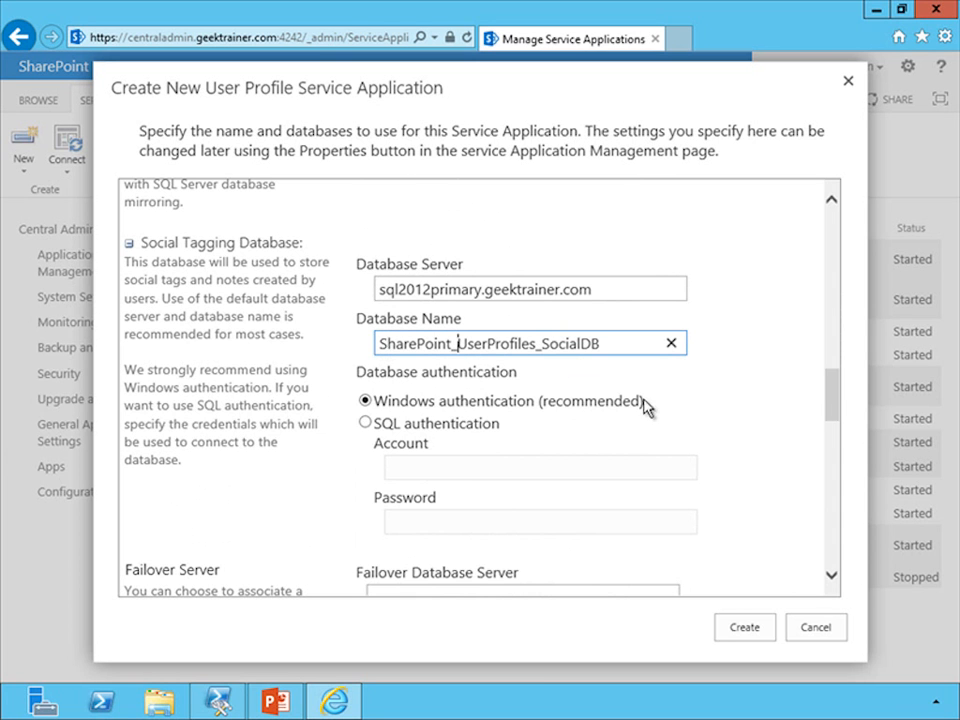
Create the User Profile Service Application with these settings and dismiss the completion message
{"action": "left_click_drag", "start_coordinate": [836, 403], "coordinate": [826, 562]}
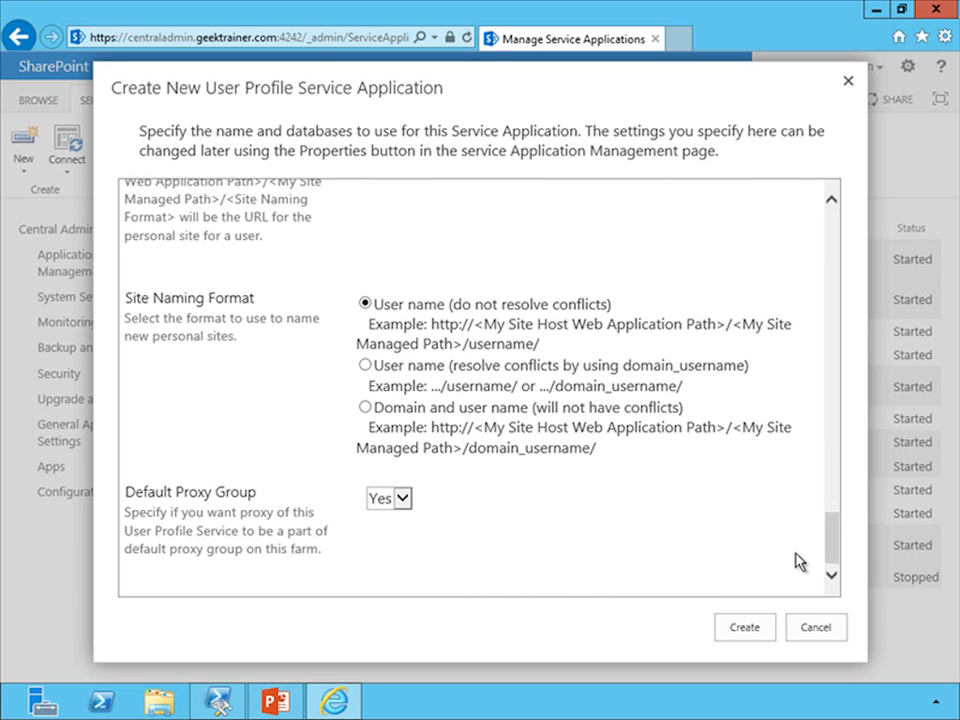
{"action": "left_click", "coordinate": [744, 628]}
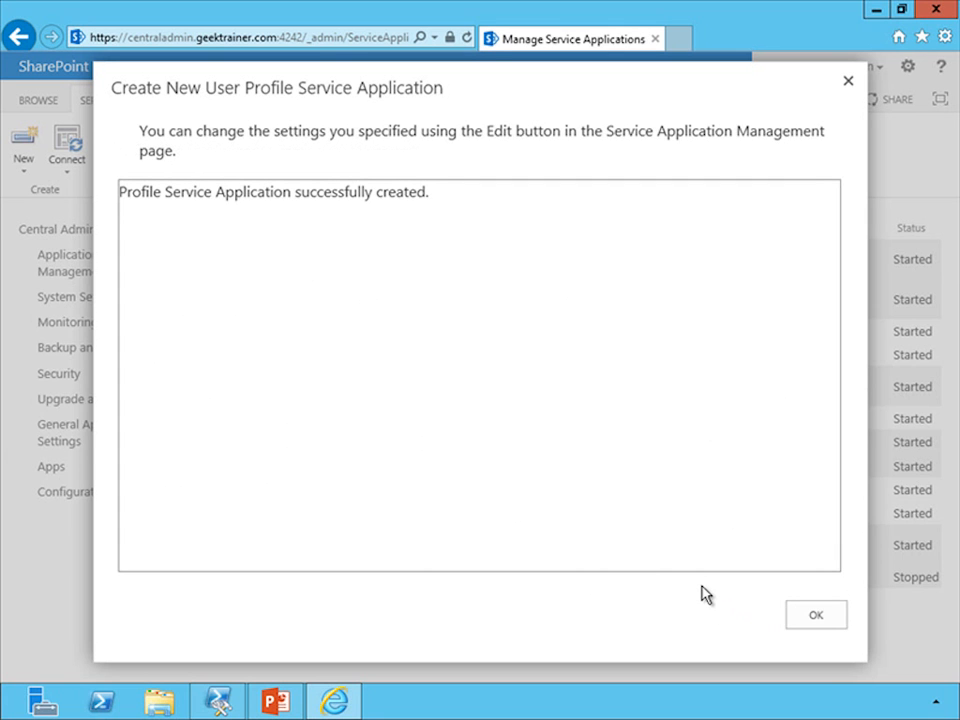
{"action": "left_click", "coordinate": [829, 624]}
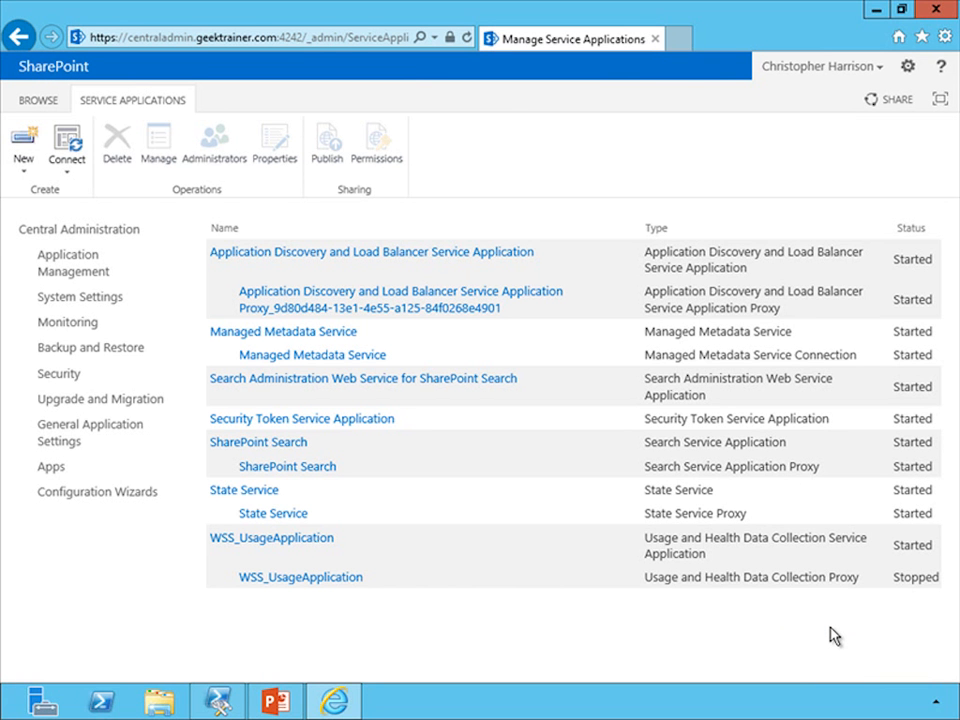
Open the list of services on the server and start the User Profile Service
{"action": "left_click", "coordinate": [92, 304]}
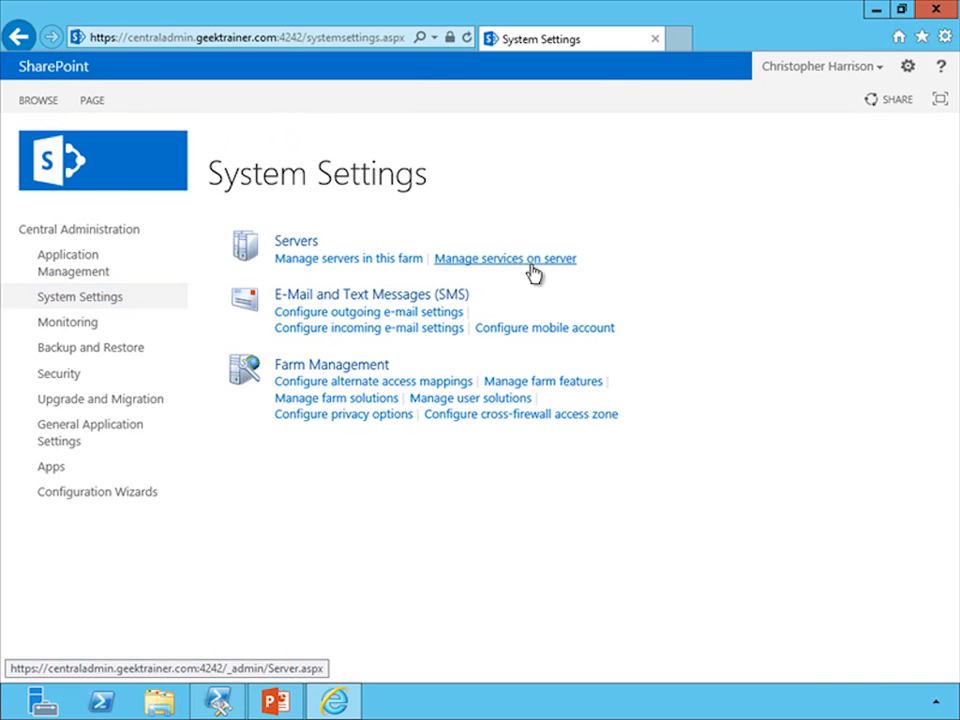
{"action": "left_click", "coordinate": [526, 264]}
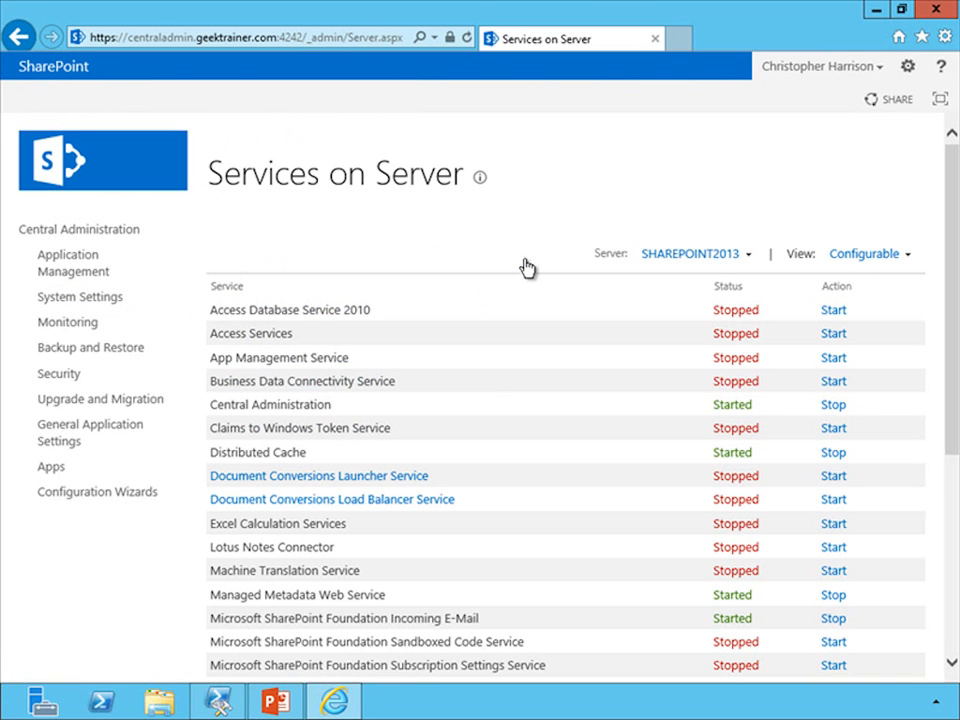
{"action": "left_click_drag", "start_coordinate": [948, 446], "coordinate": [950, 660]}
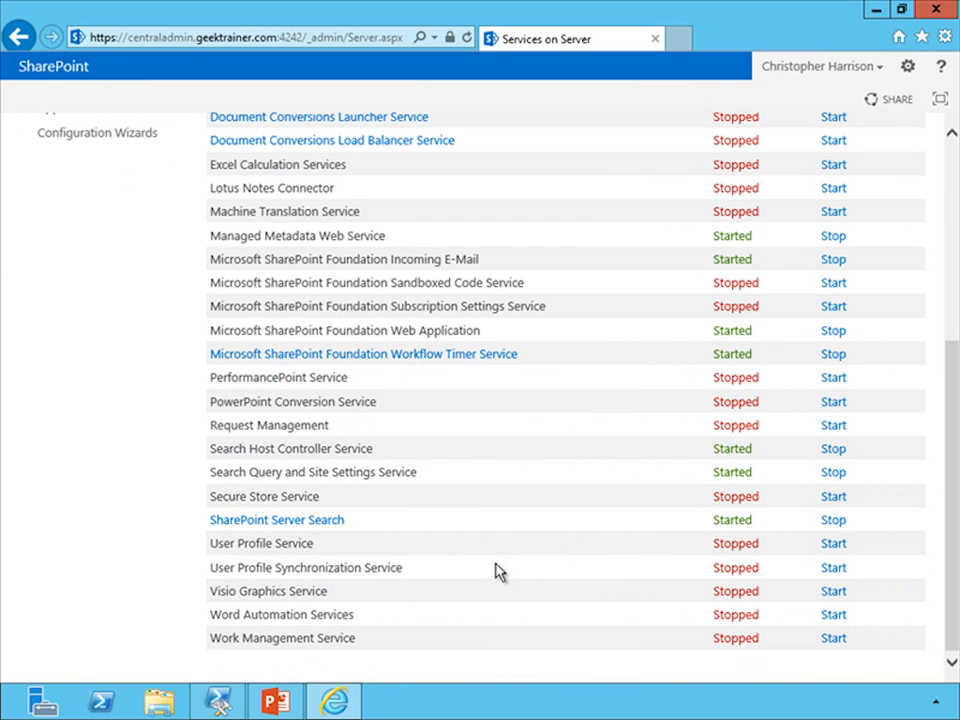
{"action": "left_click", "coordinate": [828, 545]}
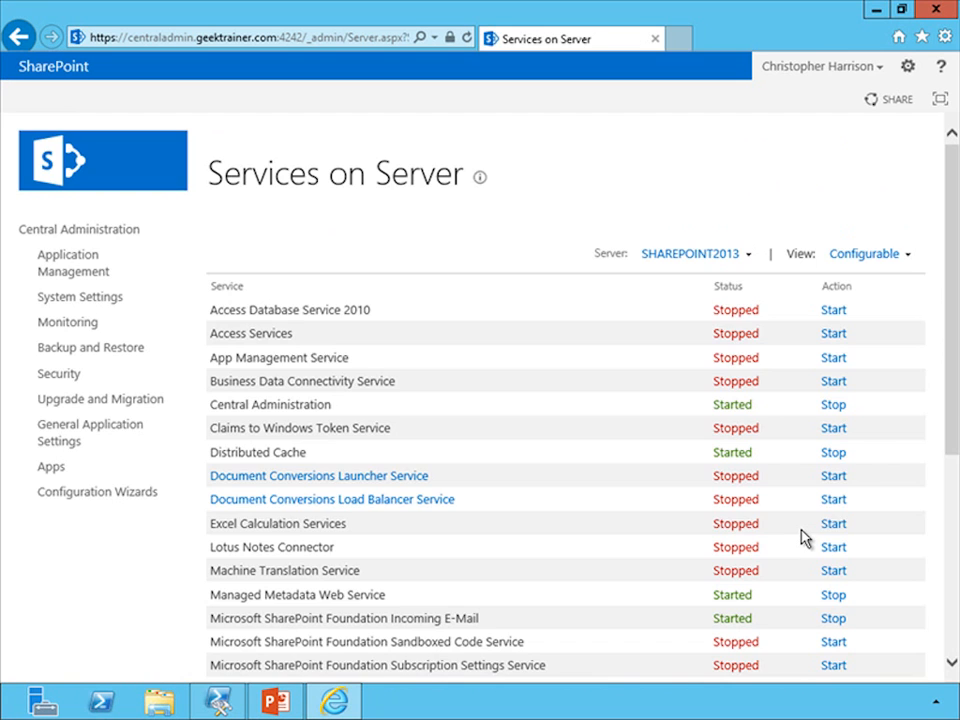
Start the User Profile Synchronization Service, entering and confirming the farm service account password
{"action": "left_click_drag", "start_coordinate": [950, 400], "coordinate": [939, 626]}
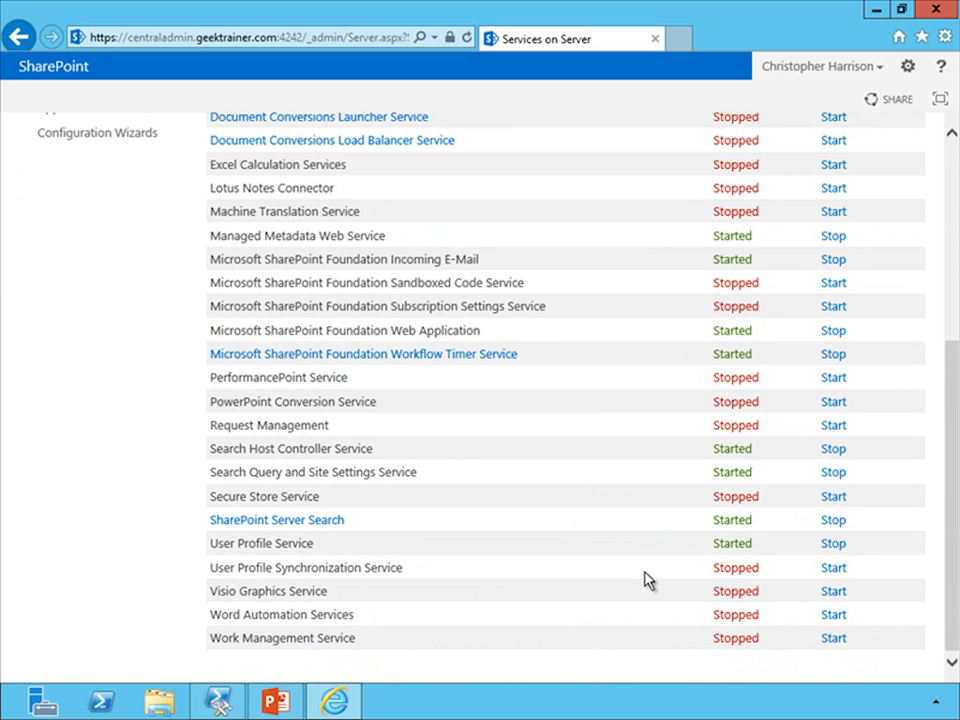
{"action": "left_click", "coordinate": [832, 568]}
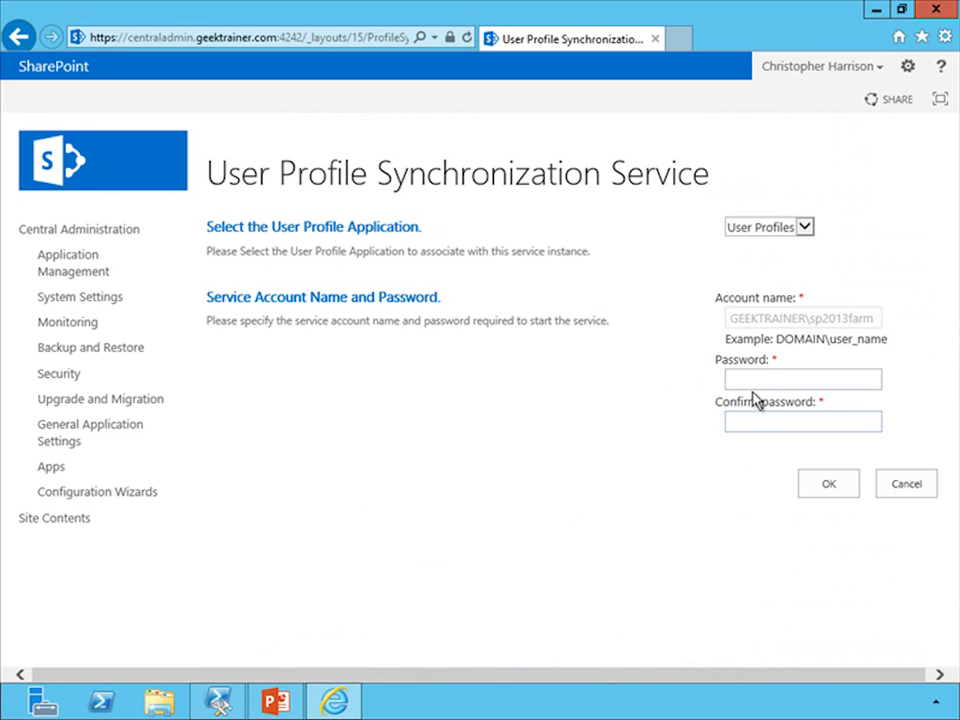
{"action": "left_click", "coordinate": [745, 379]}
{"action": "type", "text": "Pa$$w0rd"}
{"action": "key", "text": "Tab"}
{"action": "type", "text": "Pa$$w0rd"}
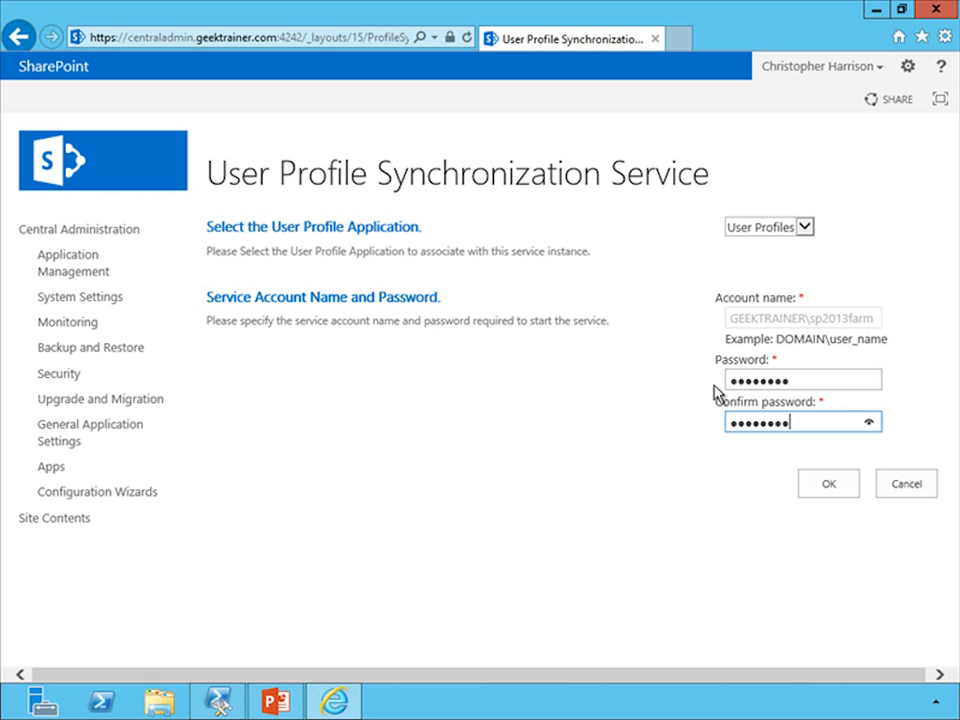
{"action": "left_click", "coordinate": [836, 493]}
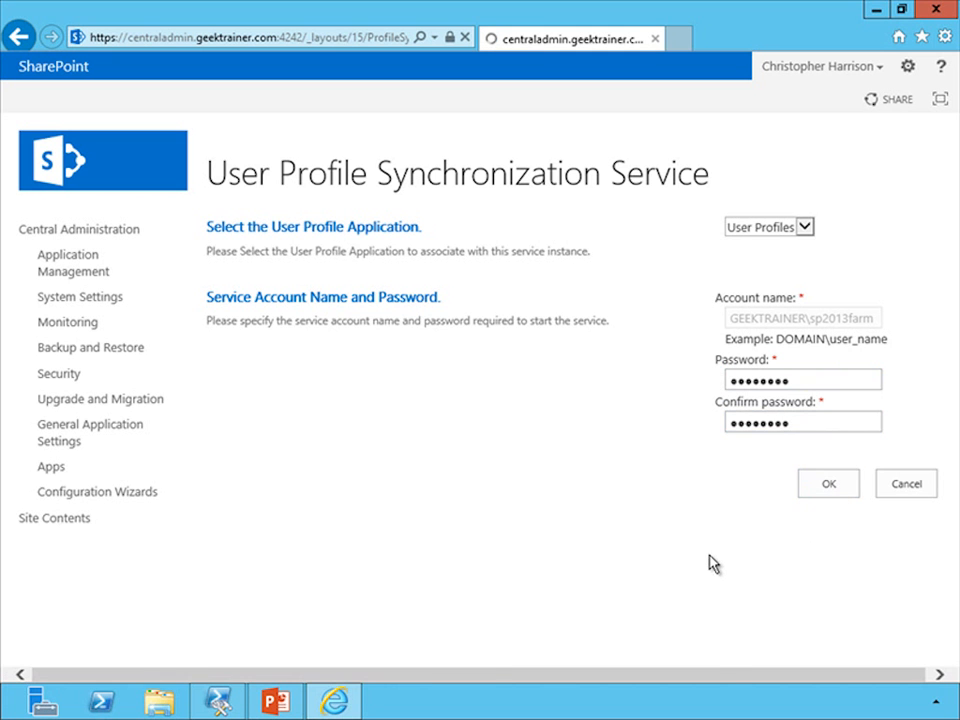
{"action": "left_click_drag", "start_coordinate": [952, 450], "coordinate": [949, 681]}
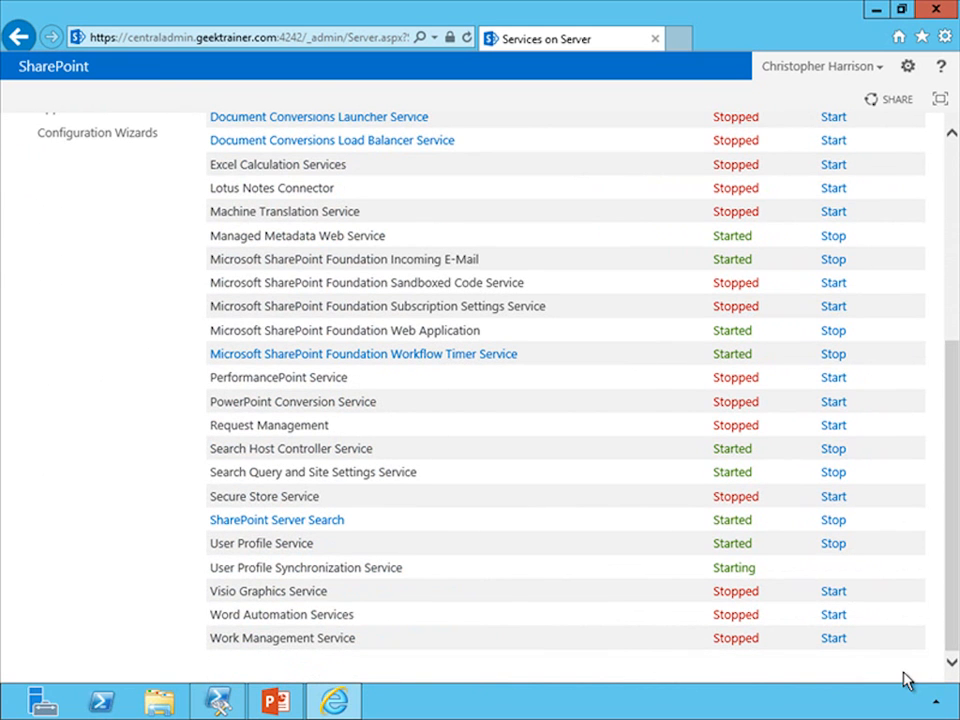
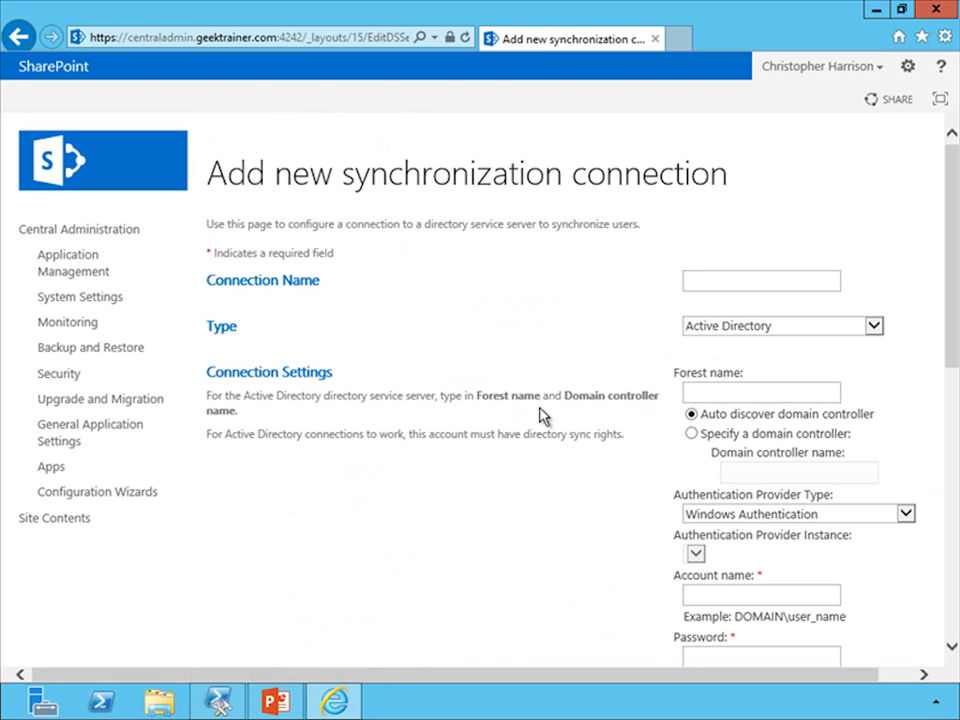
Name the new synchronization connection GeekTrainer and set its forest name to geektrainer.com
{"action": "left_click", "coordinate": [713, 283]}
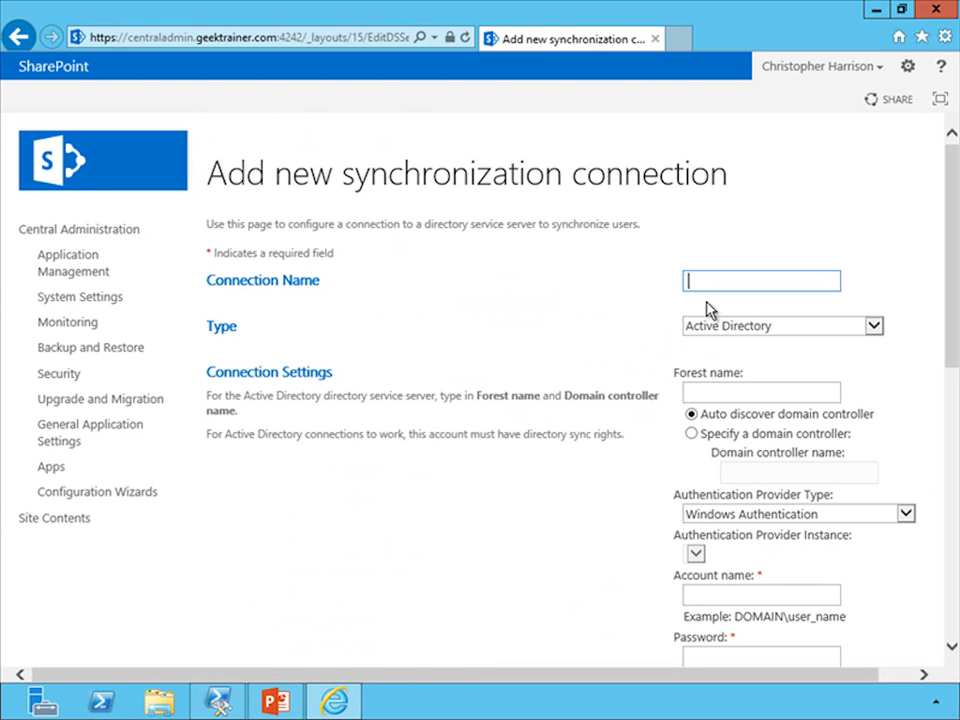
{"action": "type", "text": "GeekTrainer"}
{"action": "left_click", "coordinate": [714, 393]}
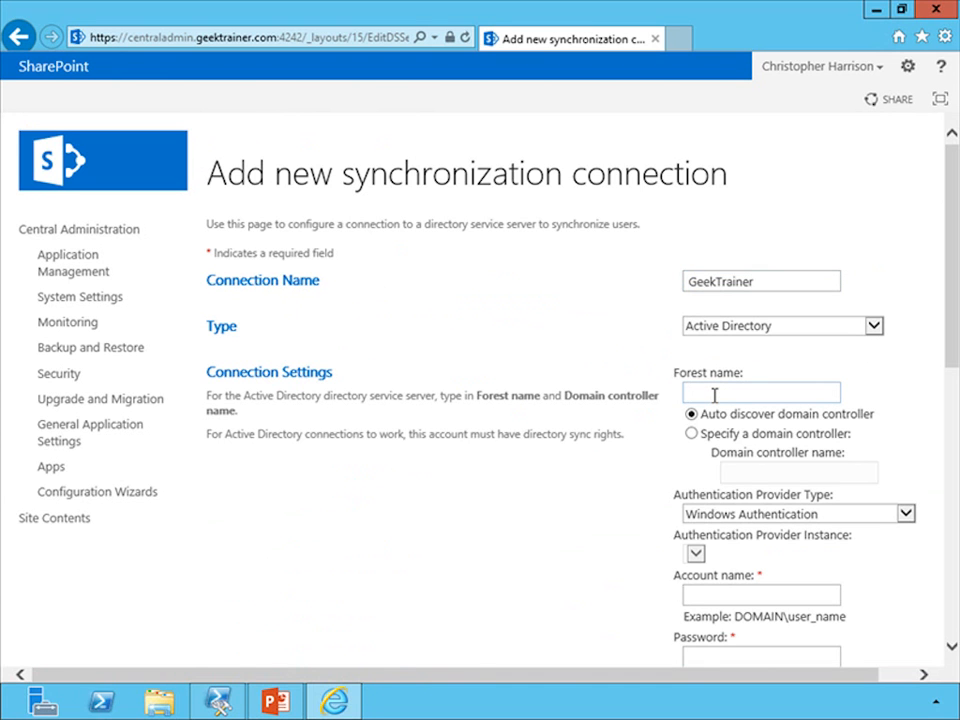
{"action": "type", "text": "geektrainer.com"}
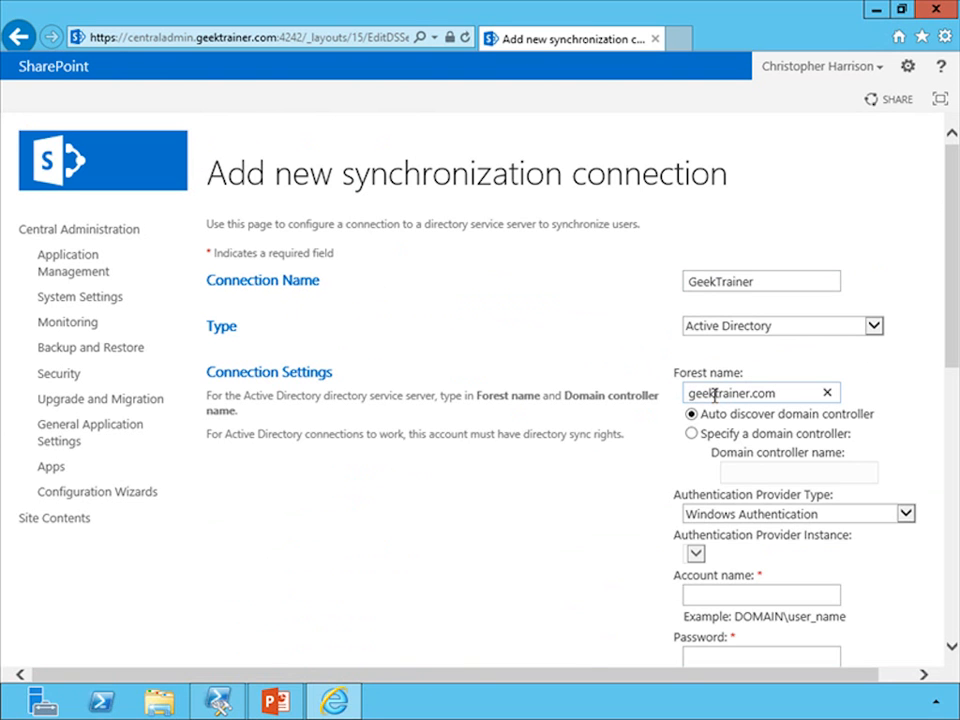
Enter geektrainer\sp2013service as the connection's account name
{"action": "left_click_drag", "start_coordinate": [949, 343], "coordinate": [936, 431]}
{"action": "left_click", "coordinate": [774, 396]}
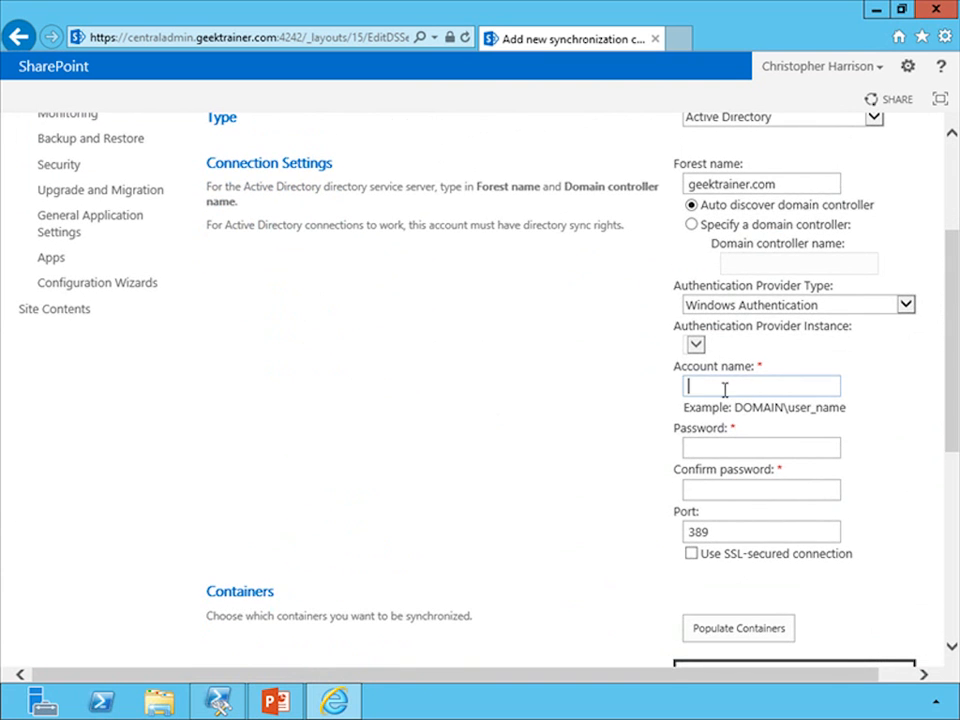
{"action": "type", "text": "geektrainer\\sp2013service"}
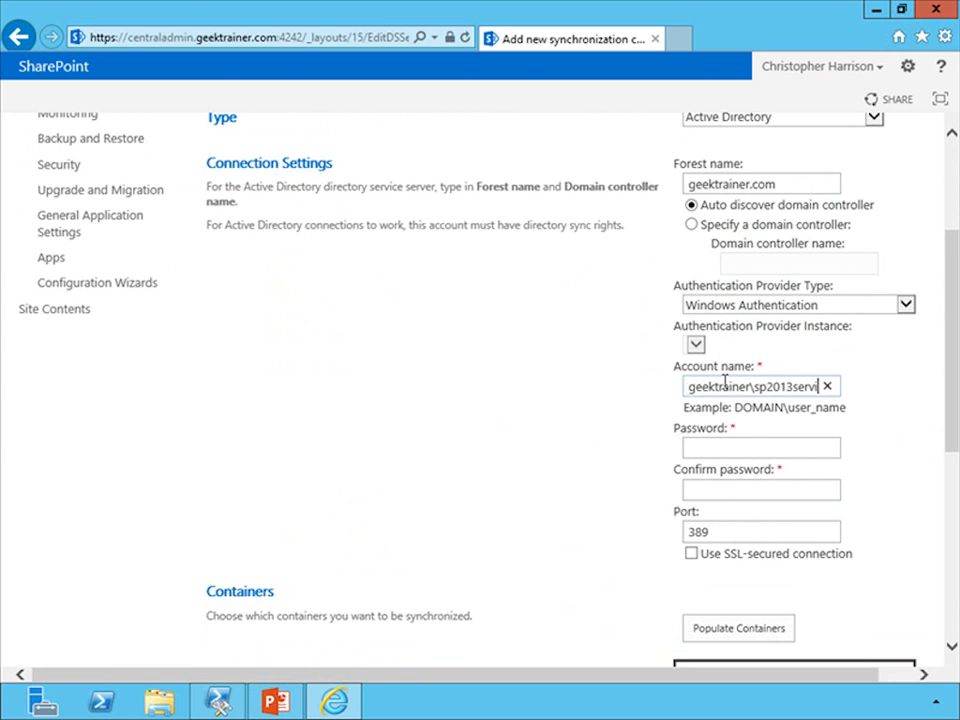
Enter and confirm the service account password for the connection
{"action": "left_click", "coordinate": [754, 446]}
{"action": "type", "text": "Pa$$w0rd"}
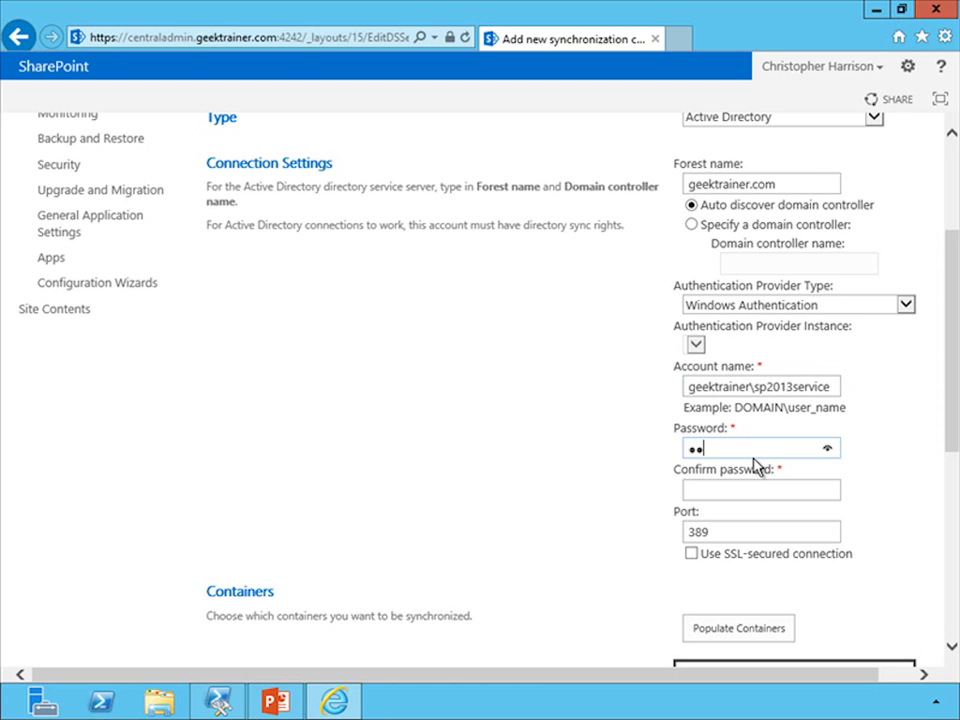
{"action": "key", "text": "Tab"}
{"action": "type", "text": "Pa$$"}
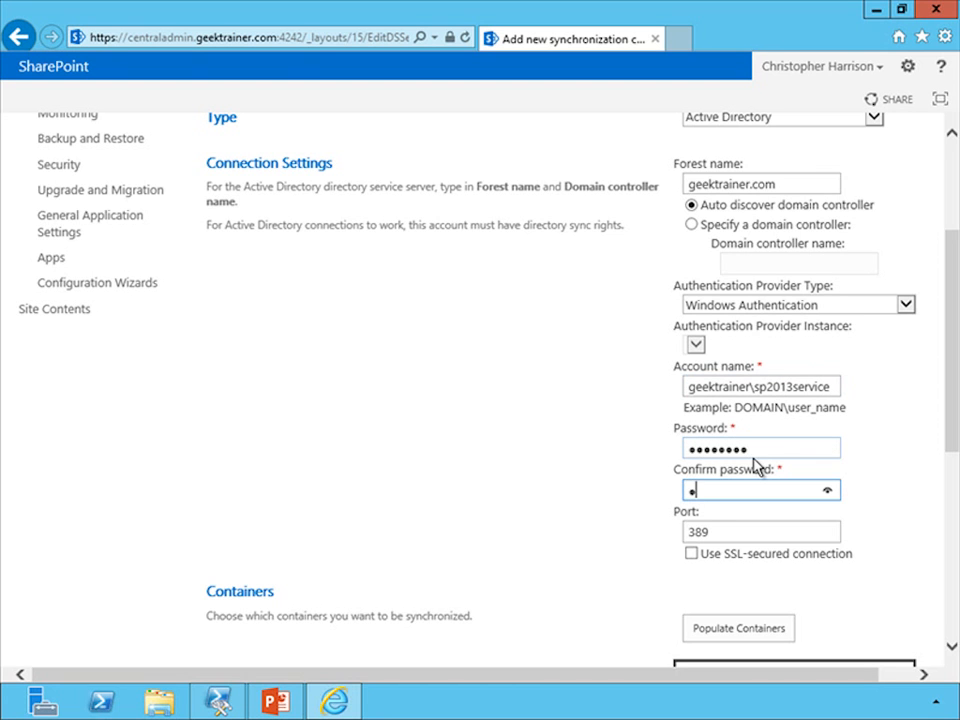
{"action": "type", "text": "w0rd"}
Populate the directory containers, select the Employees container under GEEKTRAINER, and save the connection
{"action": "left_click_drag", "start_coordinate": [950, 448], "coordinate": [906, 510]}
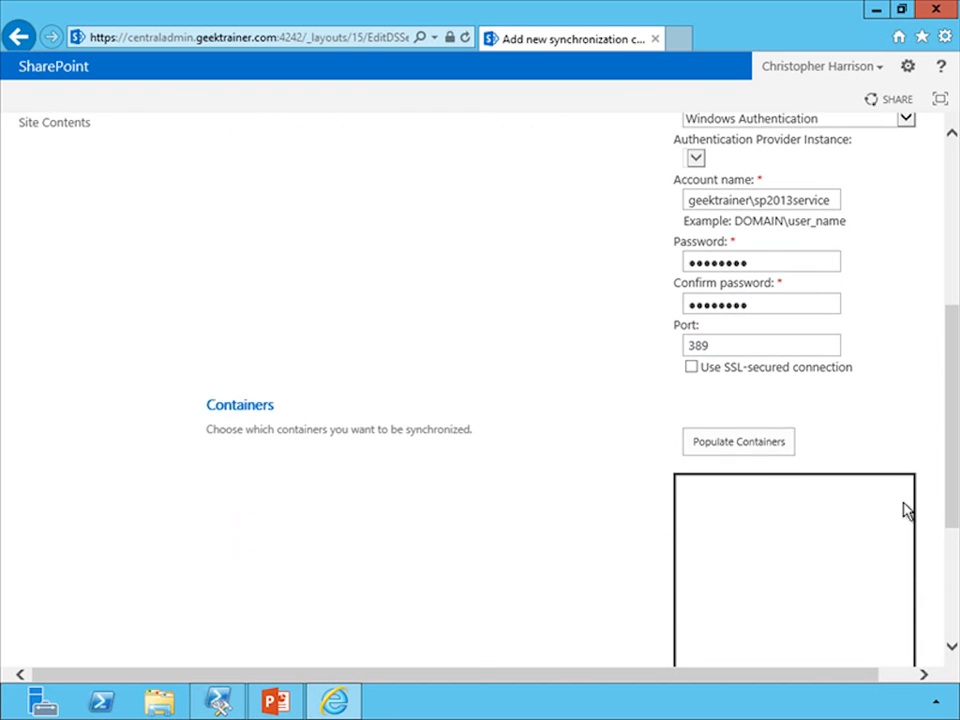
{"action": "left_click", "coordinate": [755, 447]}
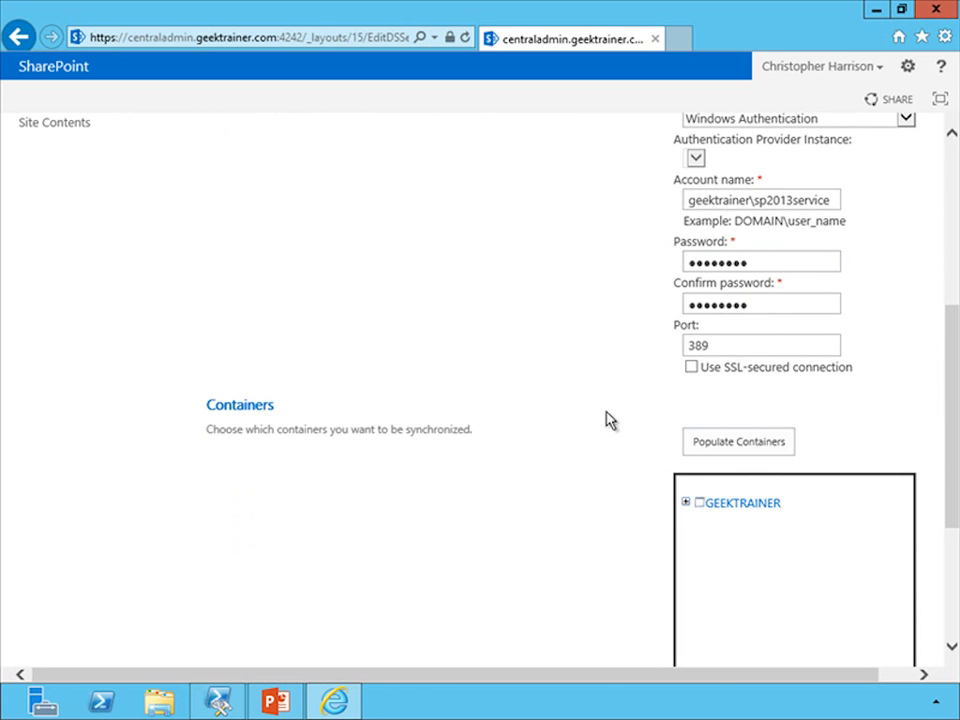
{"action": "left_click", "coordinate": [686, 504]}
{"action": "left_click_drag", "start_coordinate": [943, 501], "coordinate": [956, 574]}
{"action": "left_click", "coordinate": [720, 418]}
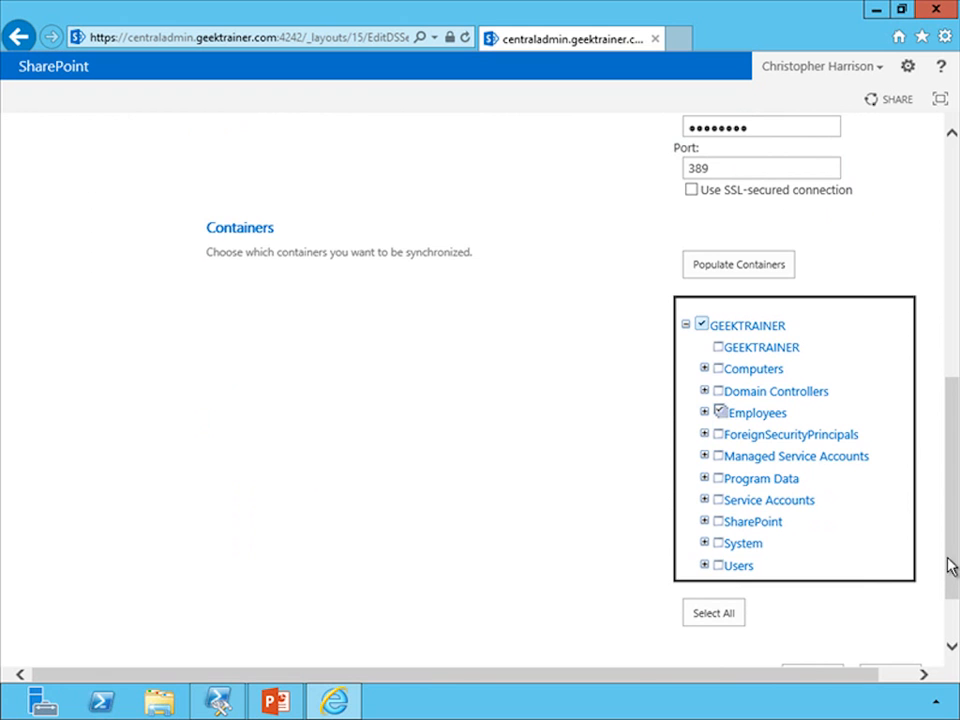
{"action": "left_click_drag", "start_coordinate": [954, 558], "coordinate": [927, 625]}
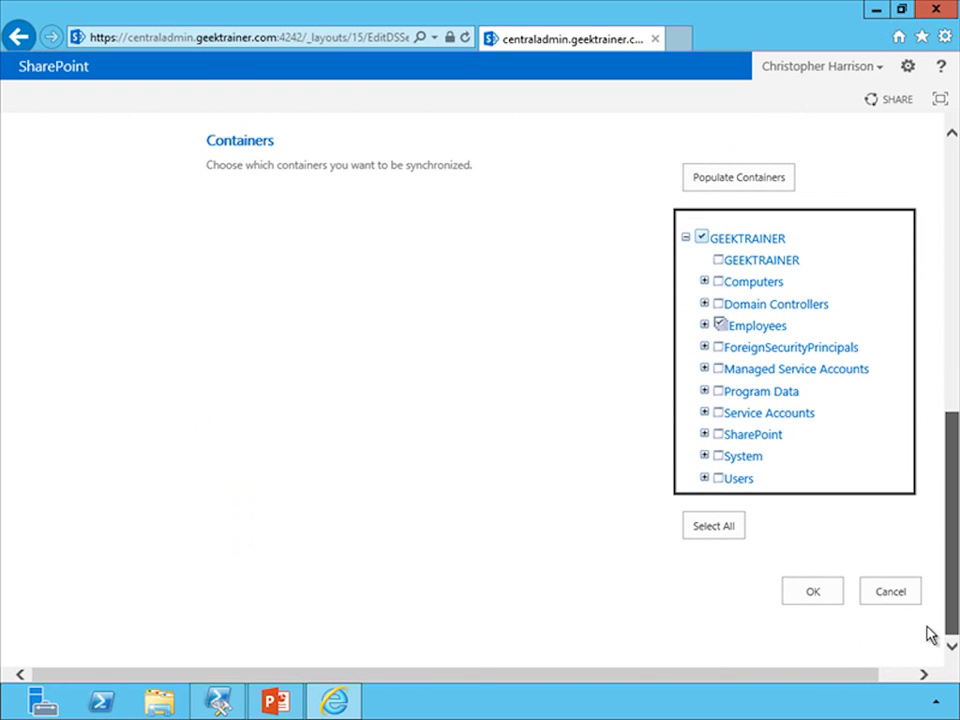
{"action": "left_click", "coordinate": [816, 593]}
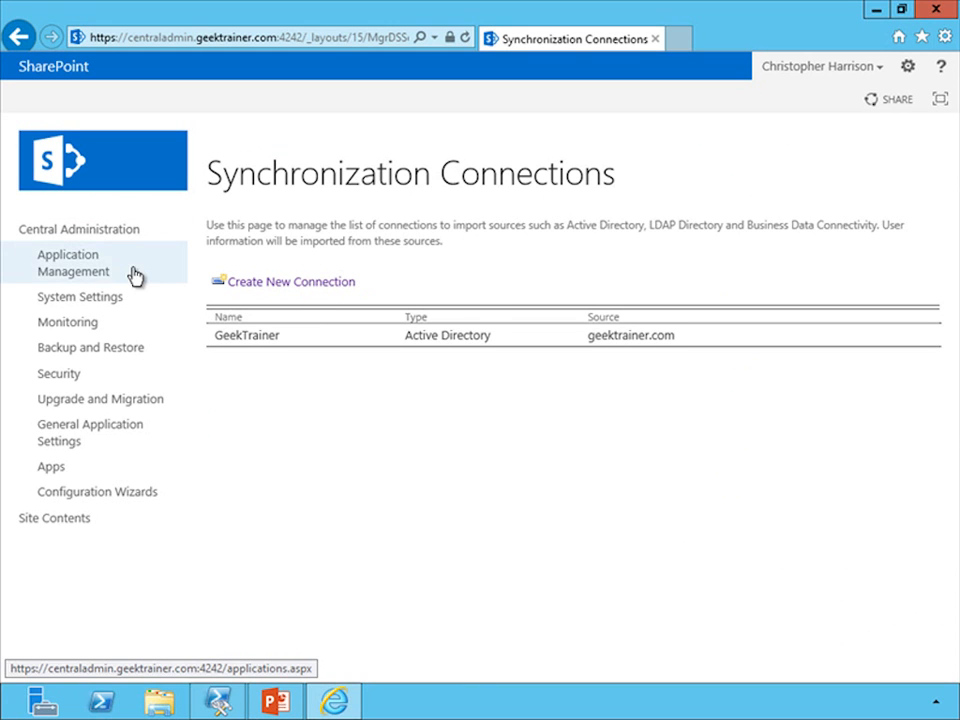
Start a full profile synchronization for the User Profiles service application
{"action": "left_click", "coordinate": [93, 276]}
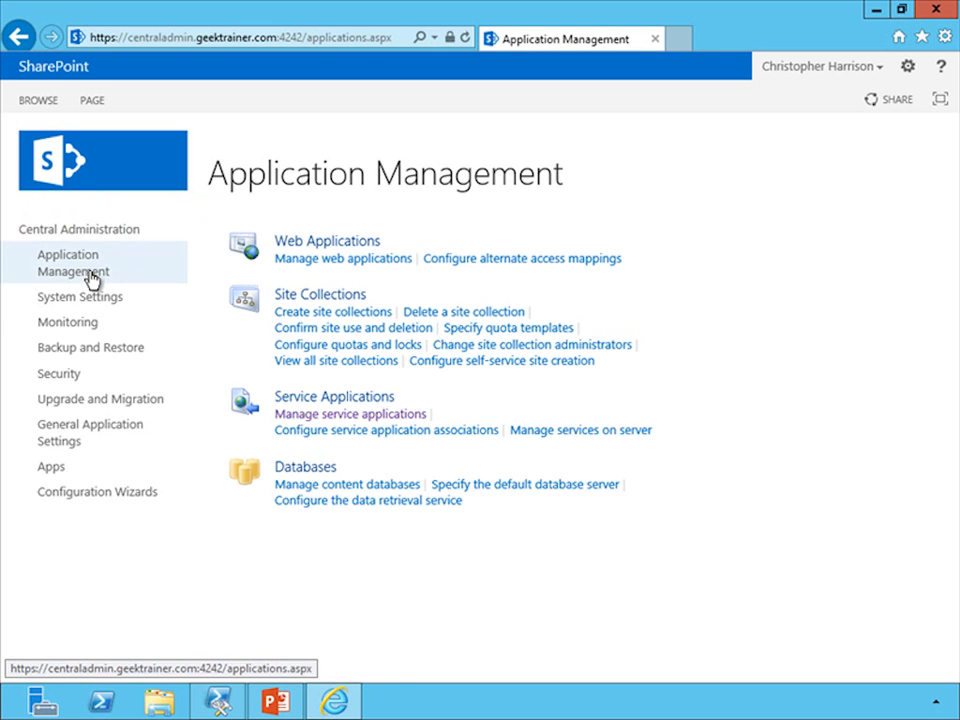
{"action": "left_click", "coordinate": [314, 415]}
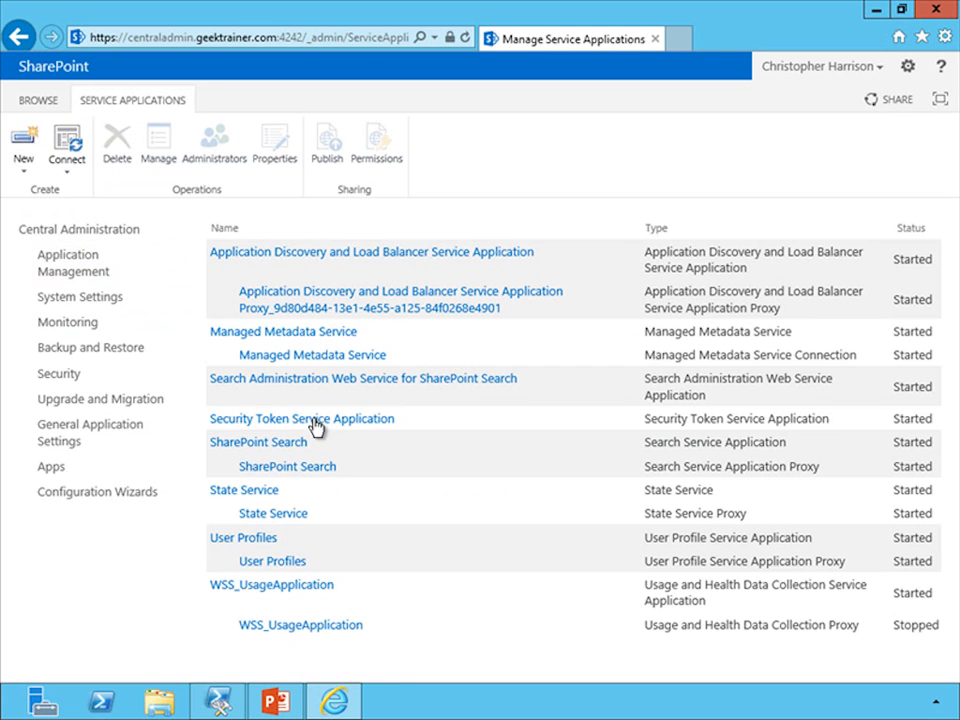
{"action": "left_click", "coordinate": [239, 540]}
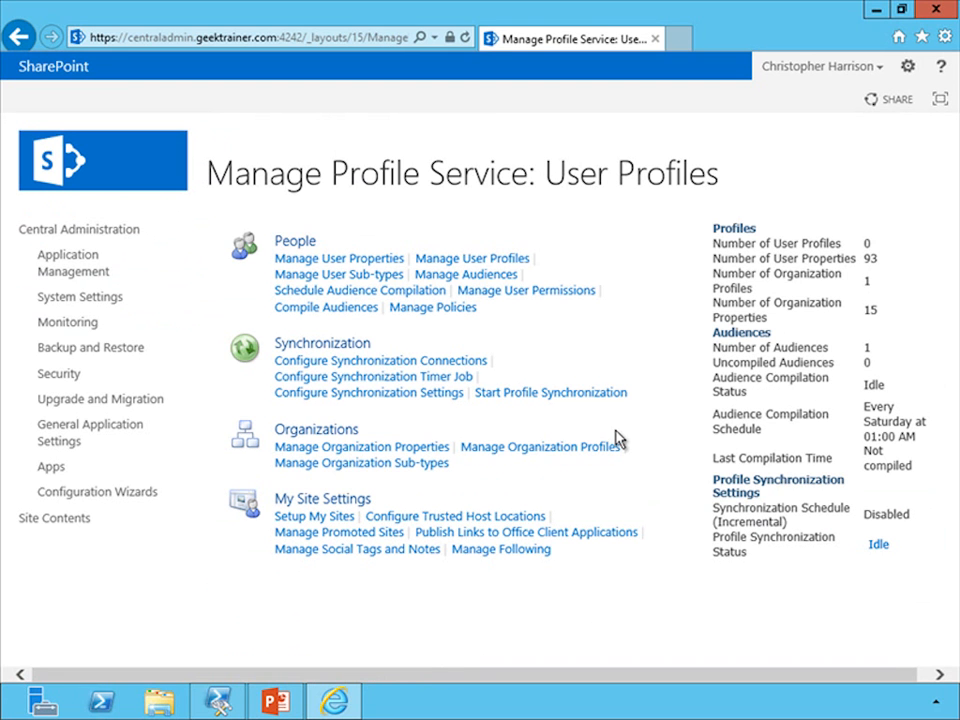
{"action": "left_click", "coordinate": [538, 395]}
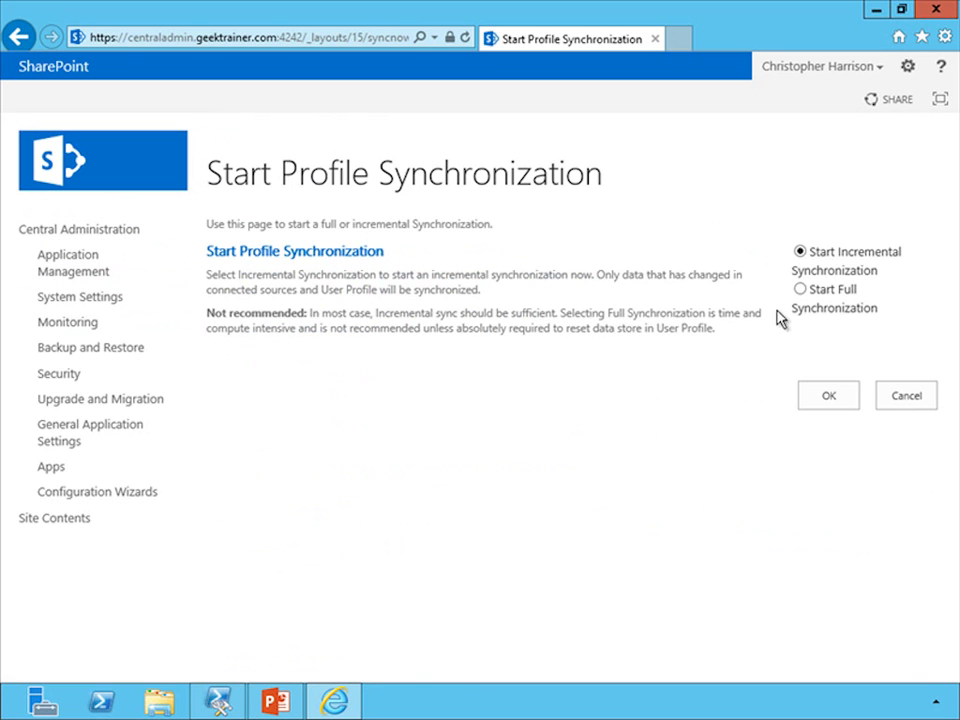
{"action": "left_click", "coordinate": [800, 290]}
{"action": "left_click", "coordinate": [828, 398]}
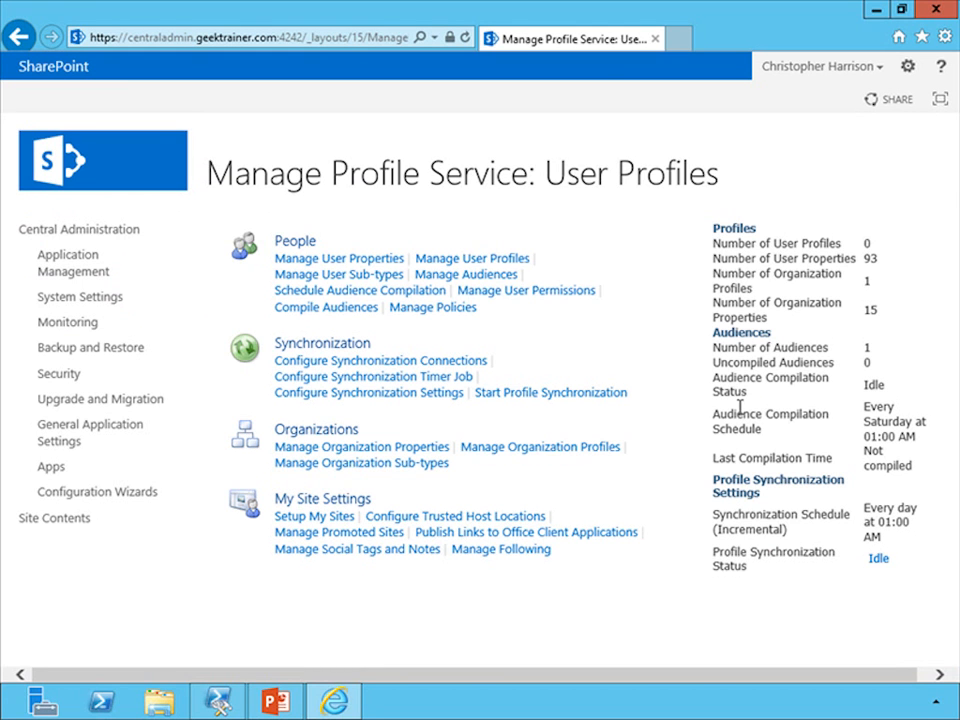
Edit the Birthday user property, setting its default privacy setting to Only Me, and save it
{"action": "left_click", "coordinate": [339, 262]}
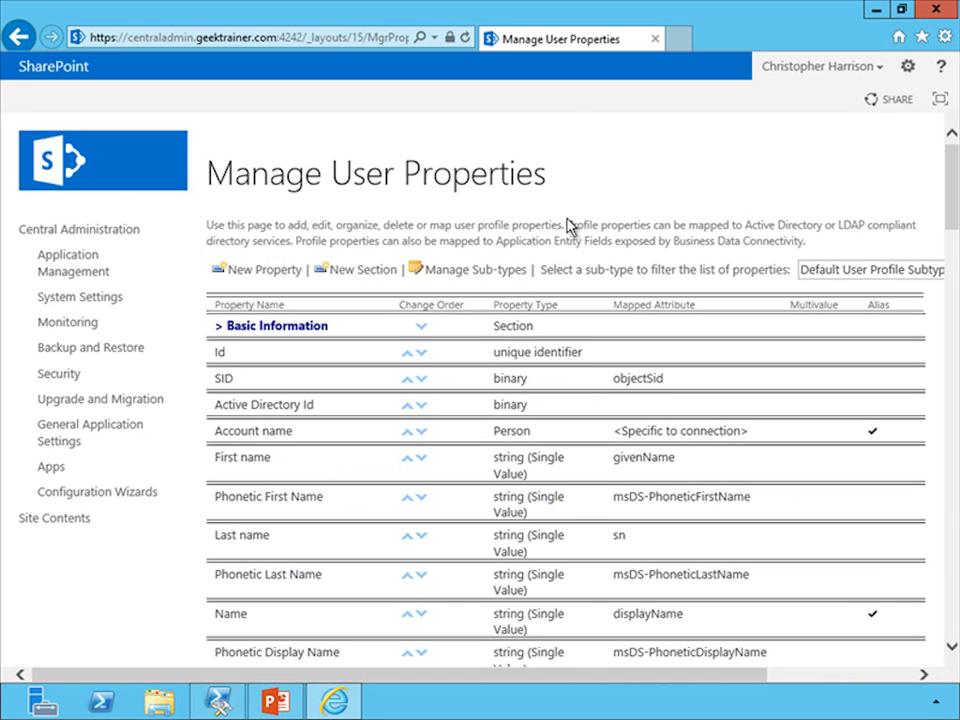
{"action": "left_click_drag", "start_coordinate": [948, 217], "coordinate": [929, 521]}
{"action": "mouse_move", "coordinate": [305, 498]}
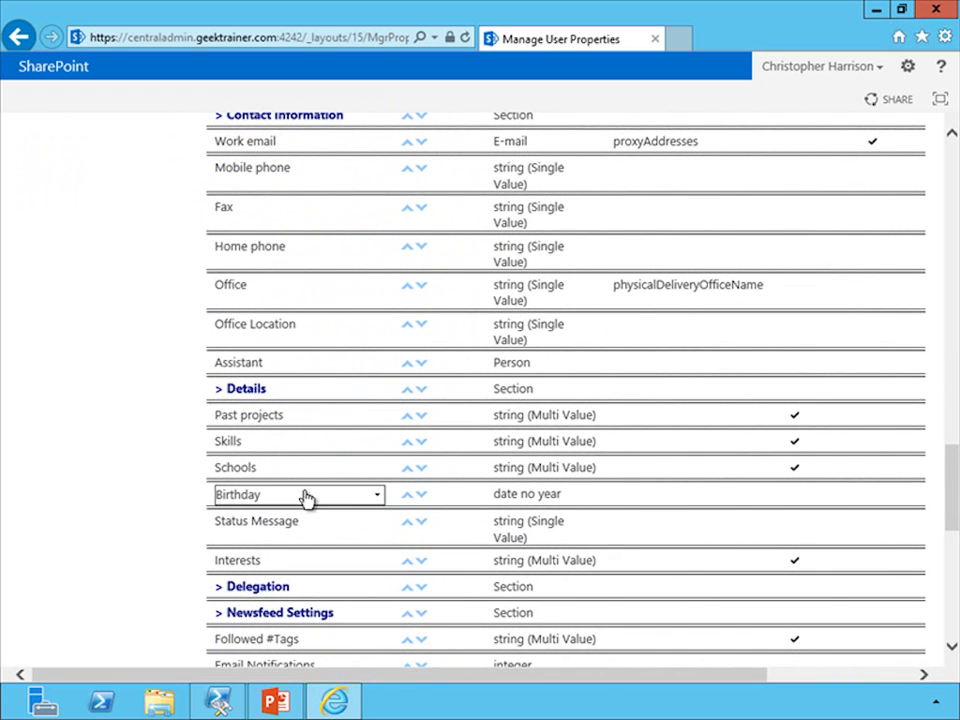
{"action": "left_click", "coordinate": [378, 496]}
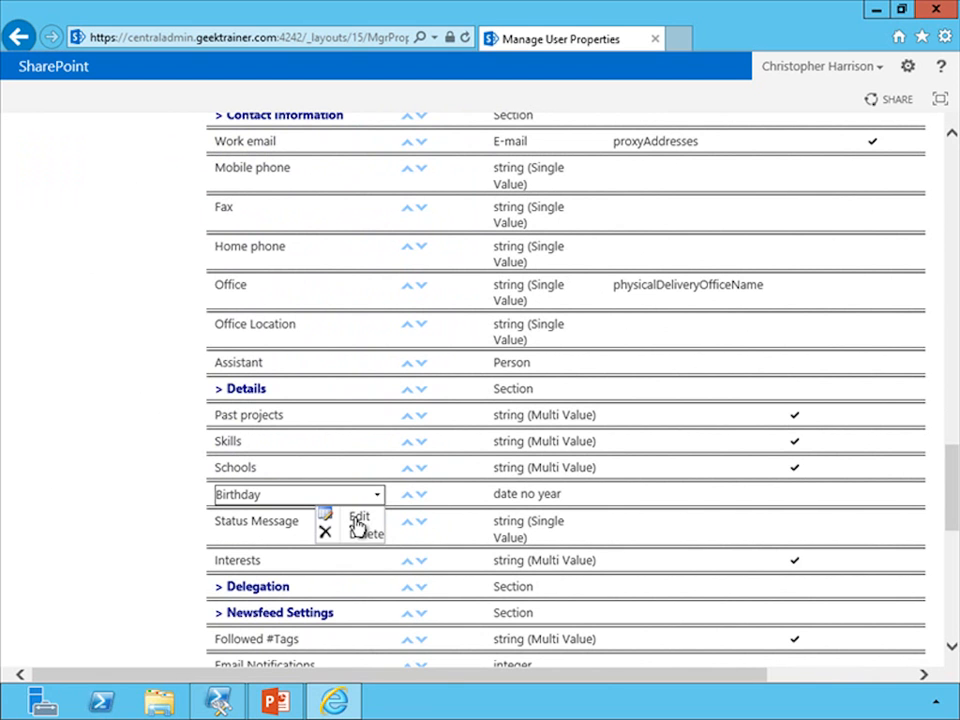
{"action": "left_click", "coordinate": [357, 519]}
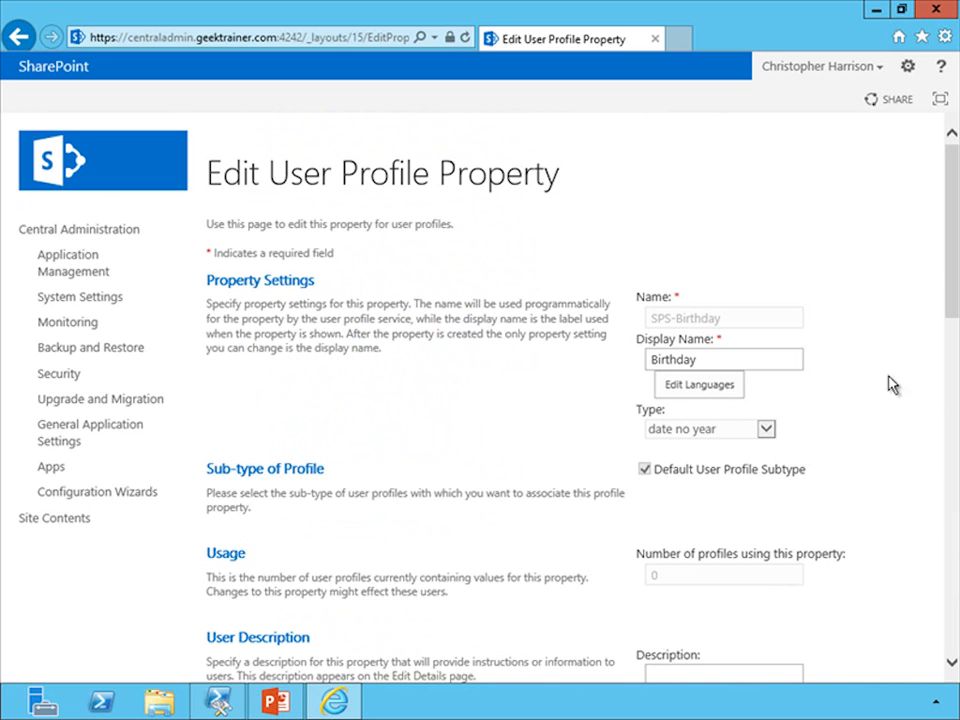
{"action": "left_click_drag", "start_coordinate": [950, 308], "coordinate": [937, 424]}
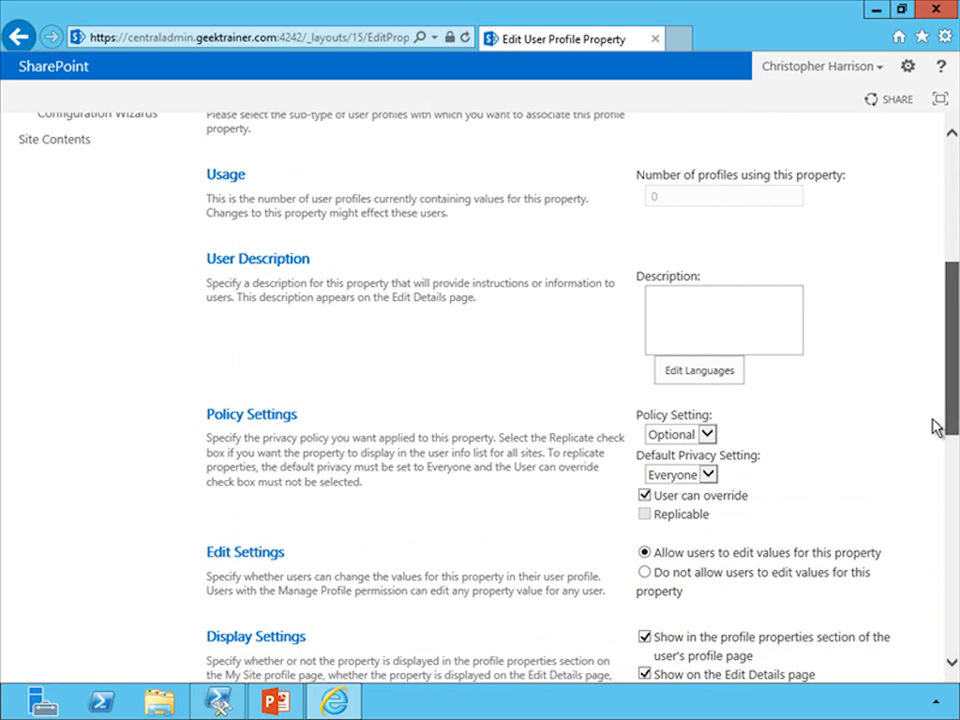
{"action": "left_click", "coordinate": [702, 476]}
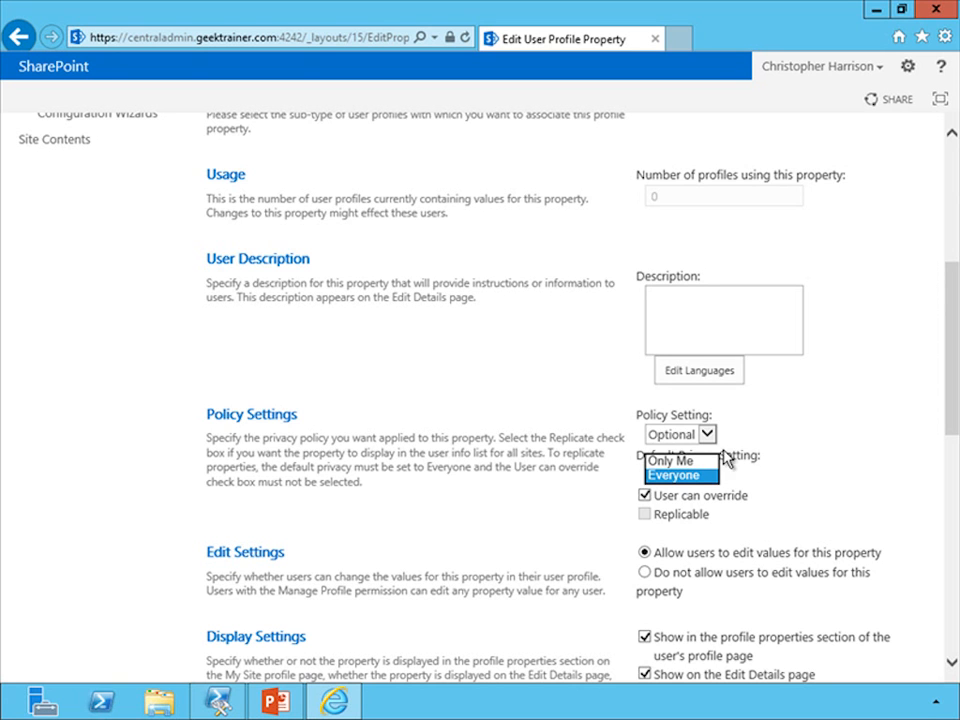
{"action": "left_click", "coordinate": [686, 462]}
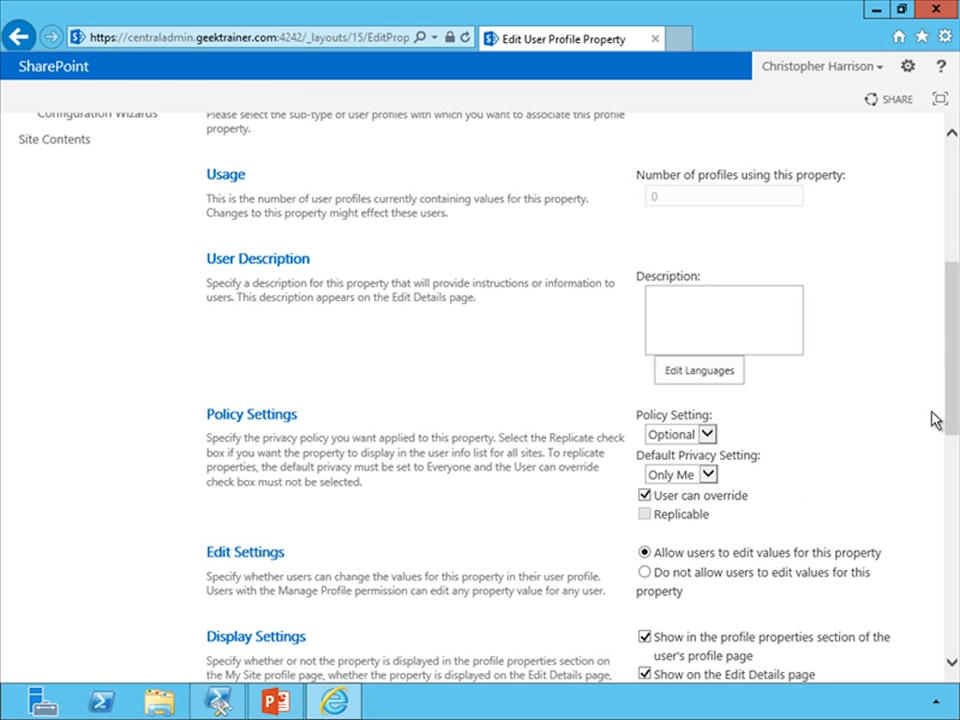
{"action": "left_click_drag", "start_coordinate": [949, 418], "coordinate": [941, 514]}
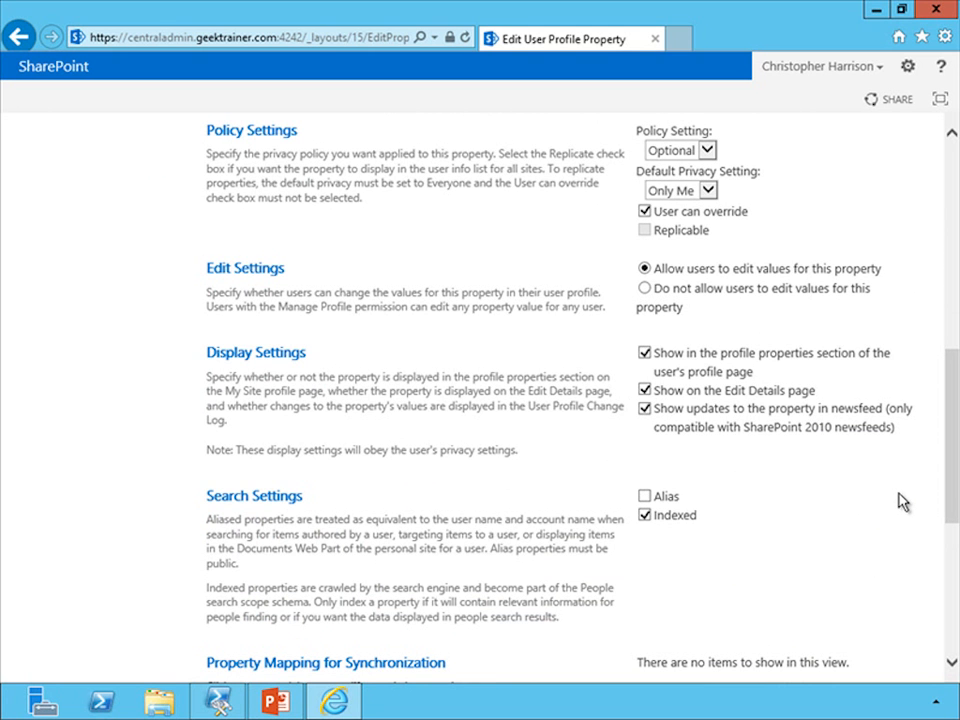
{"action": "left_click_drag", "start_coordinate": [949, 501], "coordinate": [943, 636]}
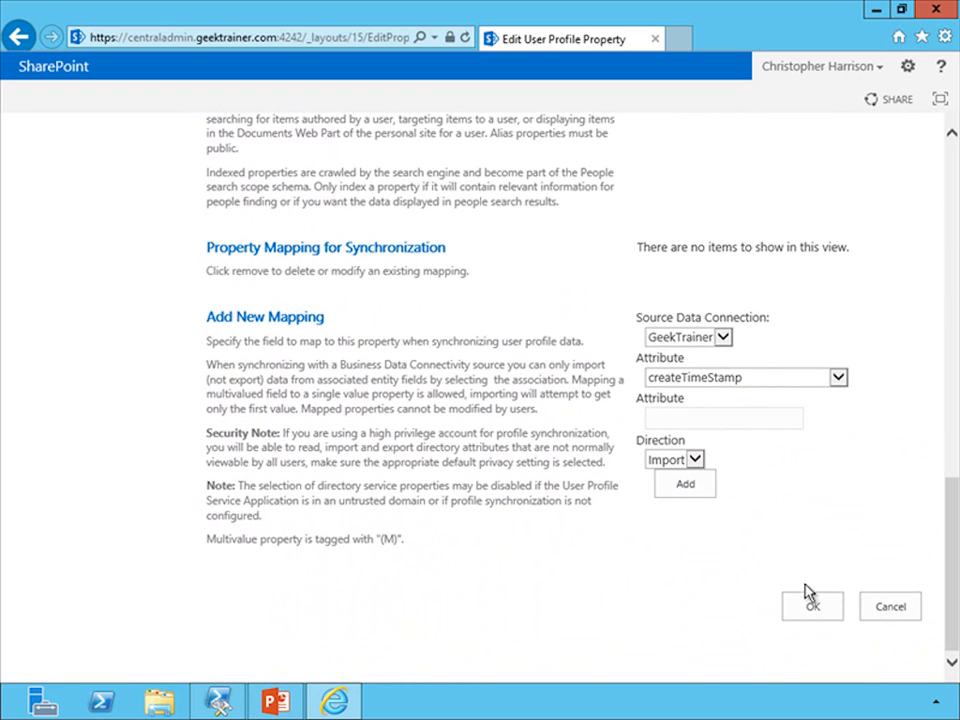
{"action": "left_click", "coordinate": [814, 612]}
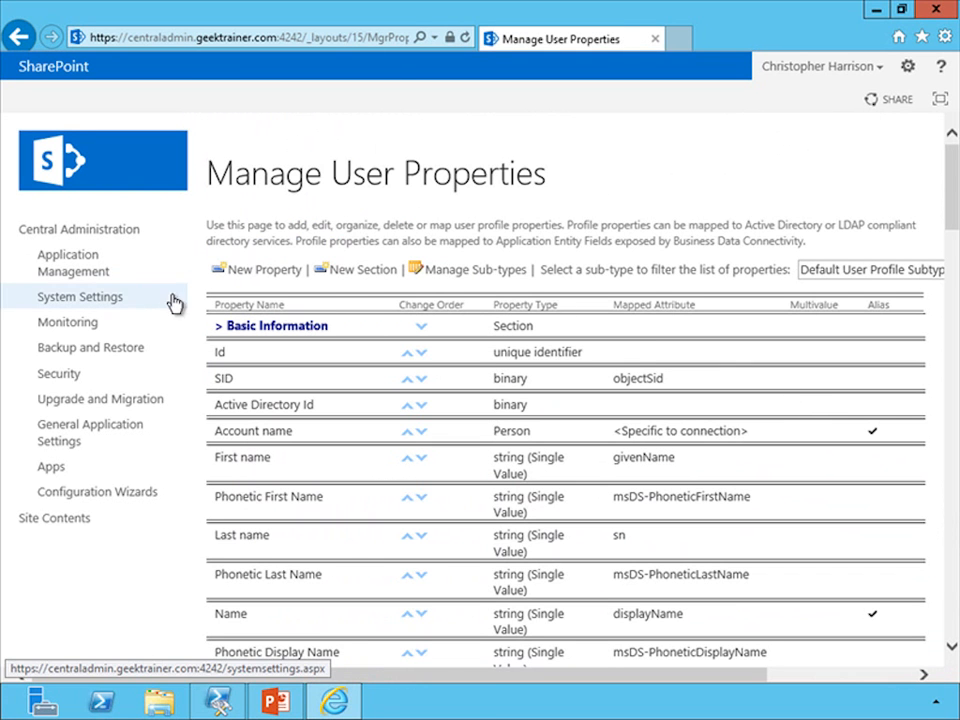
Open Manage User Profiles for the User Profiles service and search for the administrator's profile by first name
{"action": "left_click", "coordinate": [99, 274]}
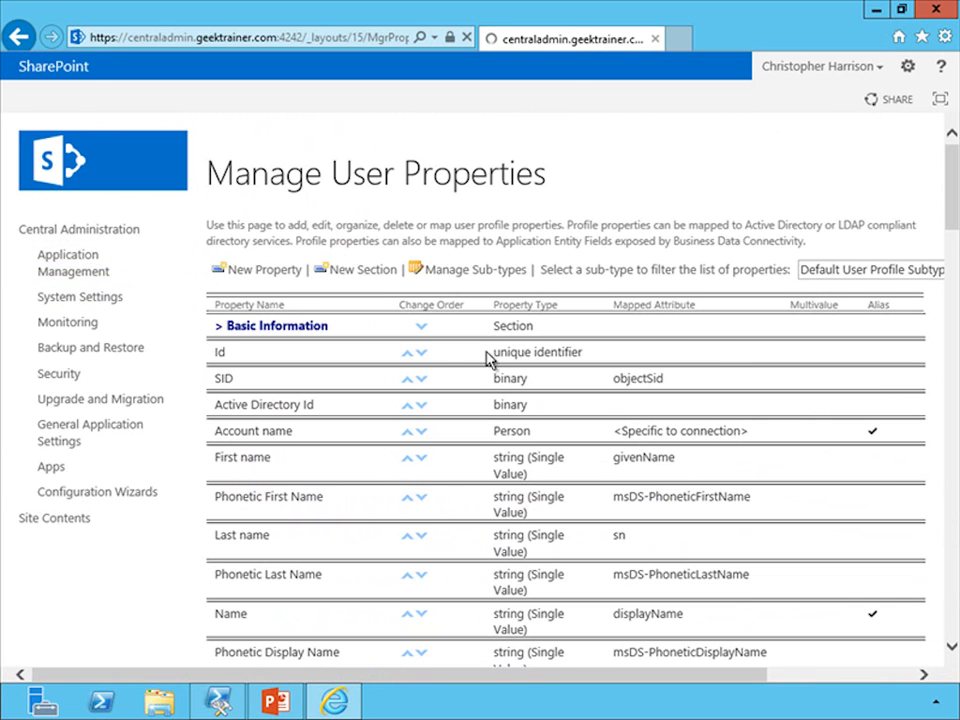
{"action": "left_click", "coordinate": [345, 415]}
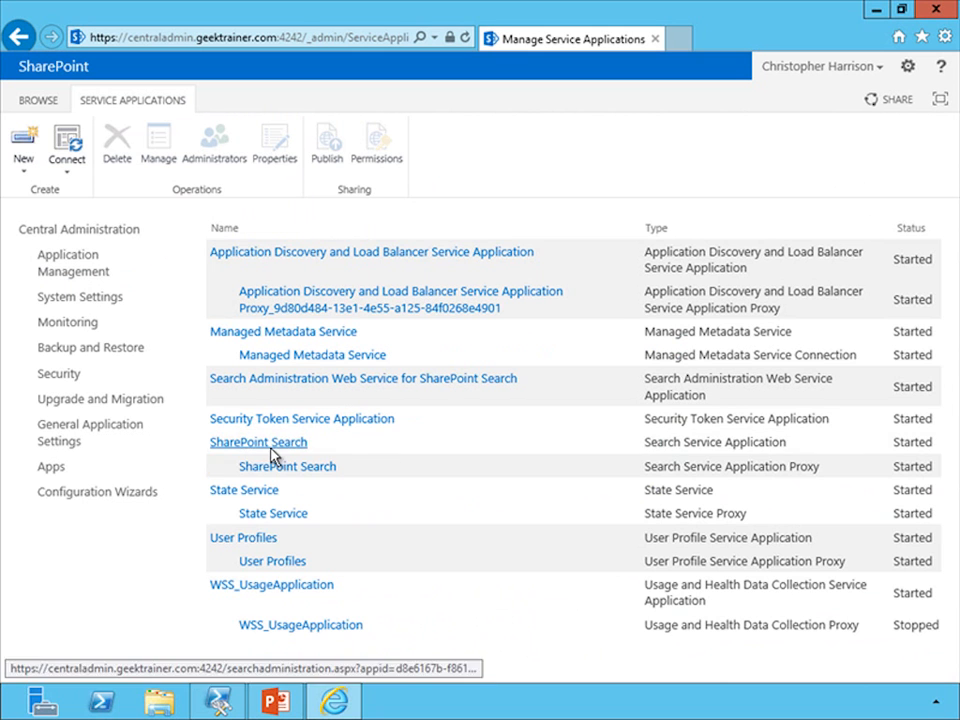
{"action": "left_click", "coordinate": [247, 541]}
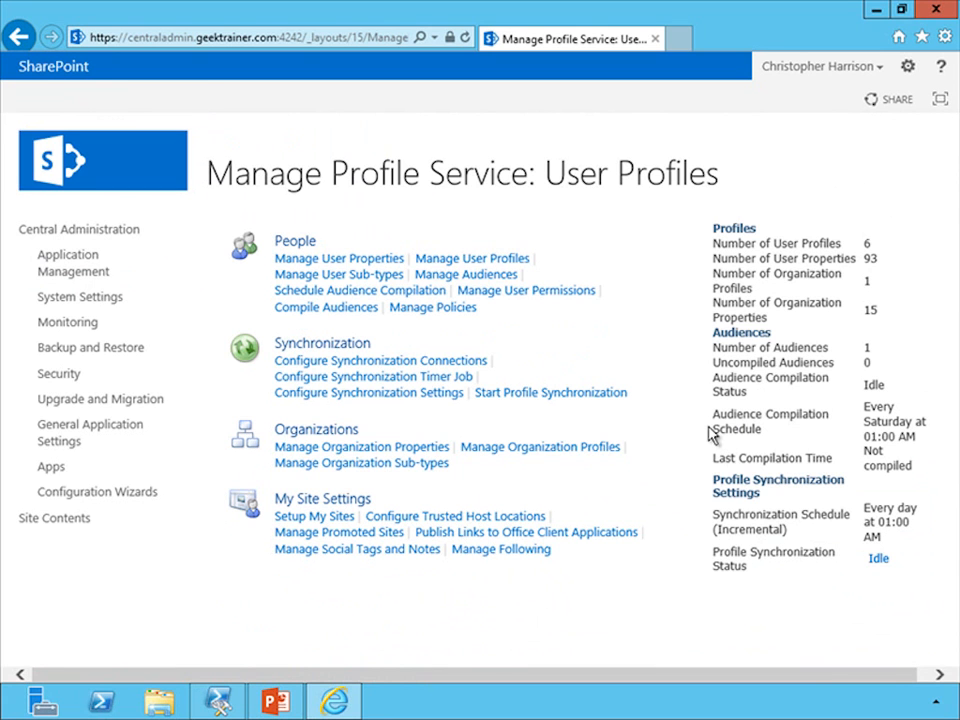
{"action": "left_click", "coordinate": [462, 264]}
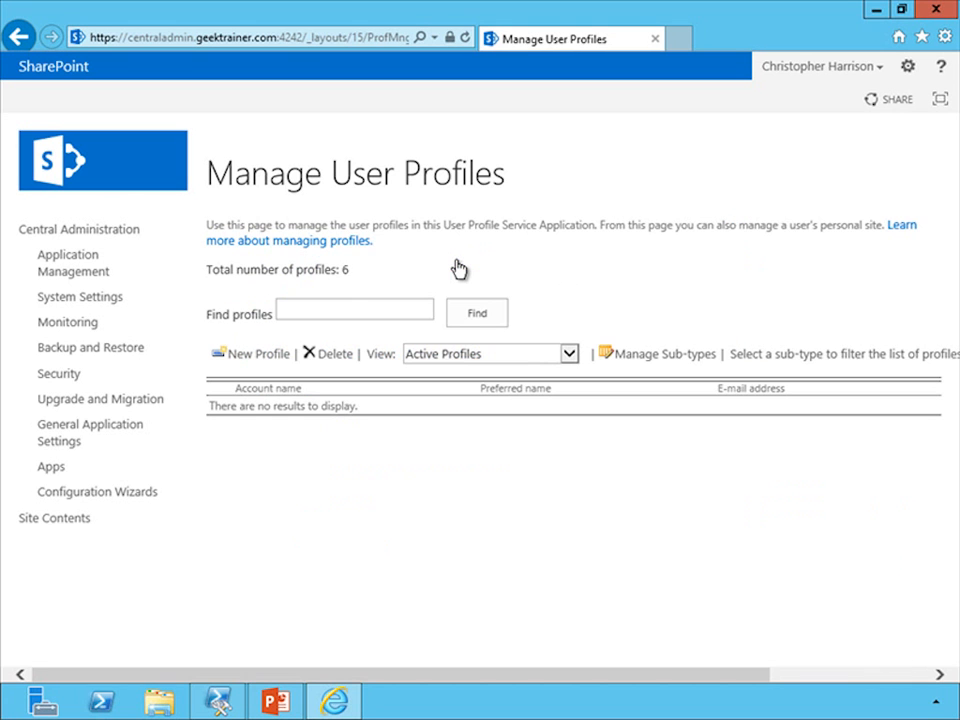
{"action": "left_click", "coordinate": [335, 303]}
{"action": "type", "text": "christopher"}
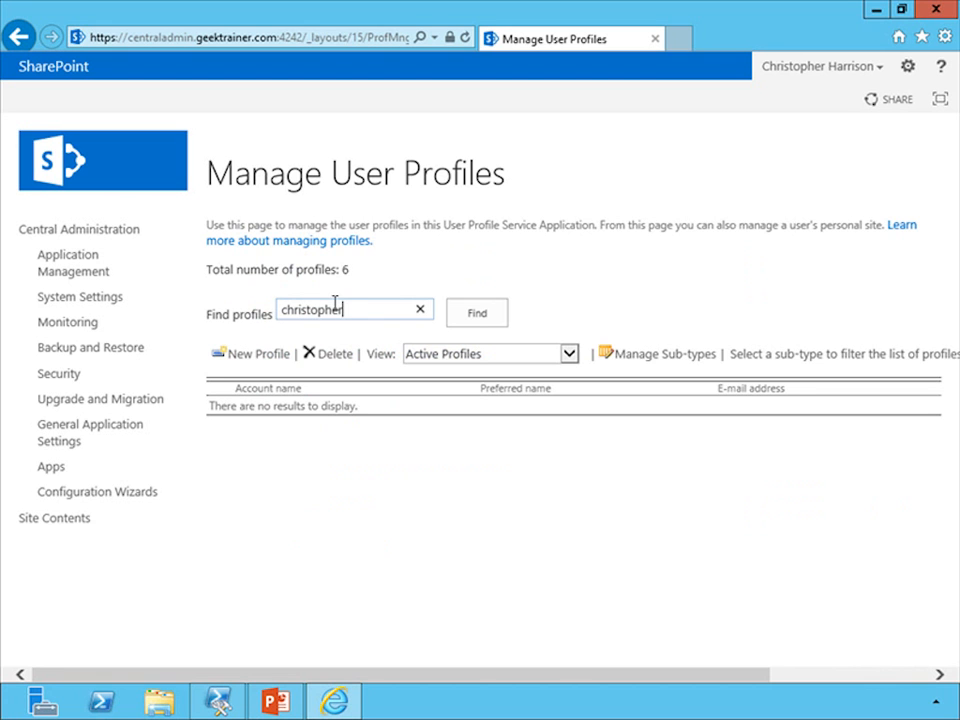
{"action": "left_click", "coordinate": [481, 312]}
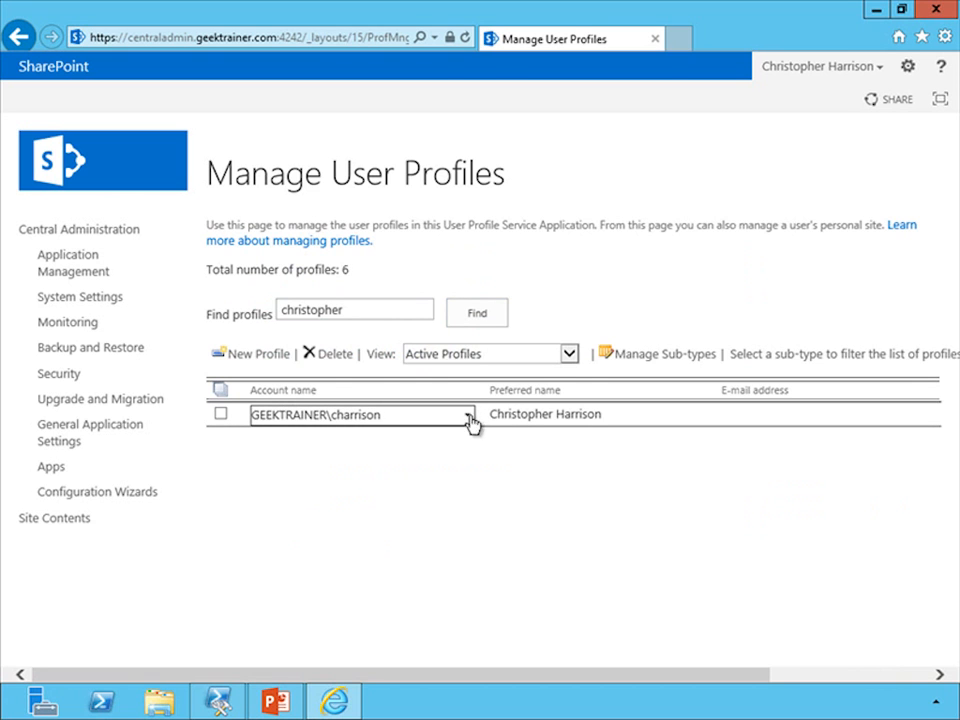
Edit the found user profile, setting its Office to Sunny San Diego, and save and close it
{"action": "left_click", "coordinate": [467, 418]}
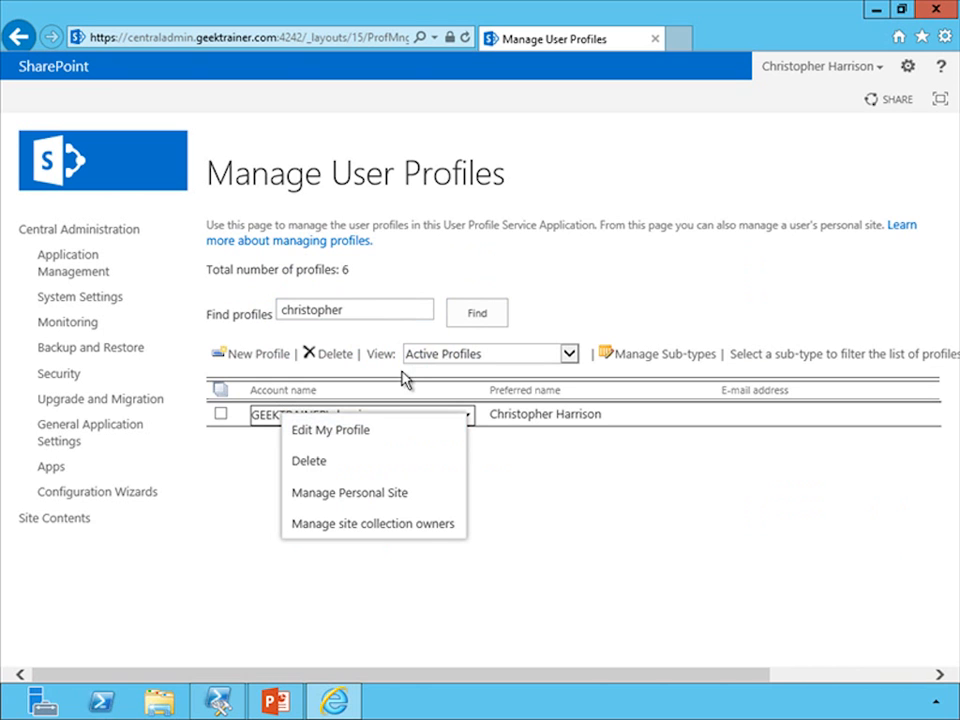
{"action": "left_click", "coordinate": [330, 431]}
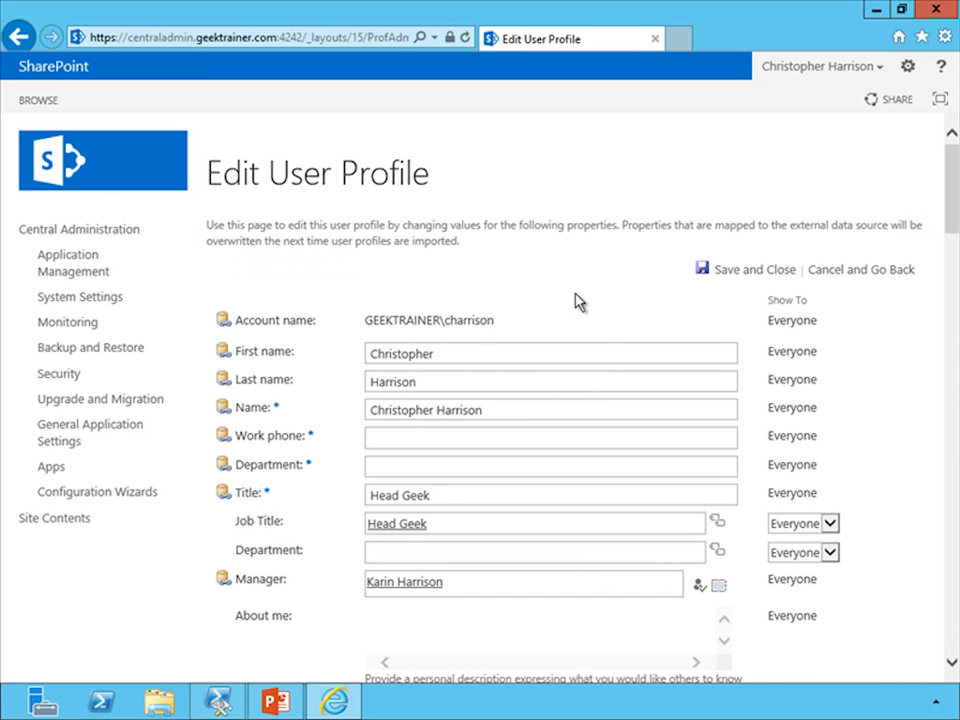
{"action": "left_click_drag", "start_coordinate": [953, 214], "coordinate": [955, 423]}
{"action": "left_click", "coordinate": [524, 375]}
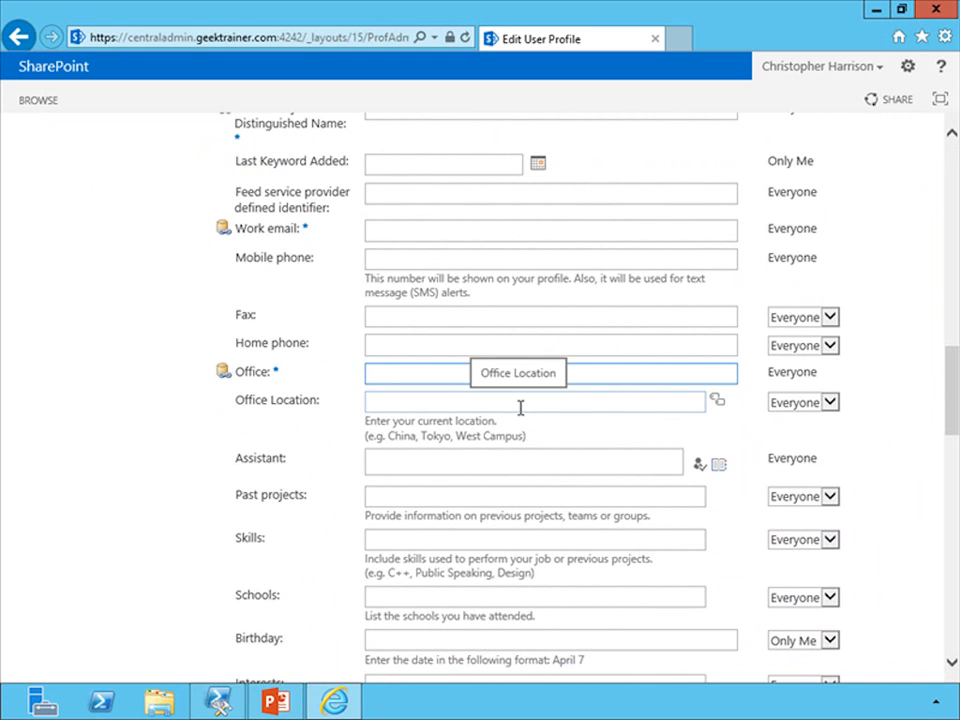
{"action": "type", "text": "S"}
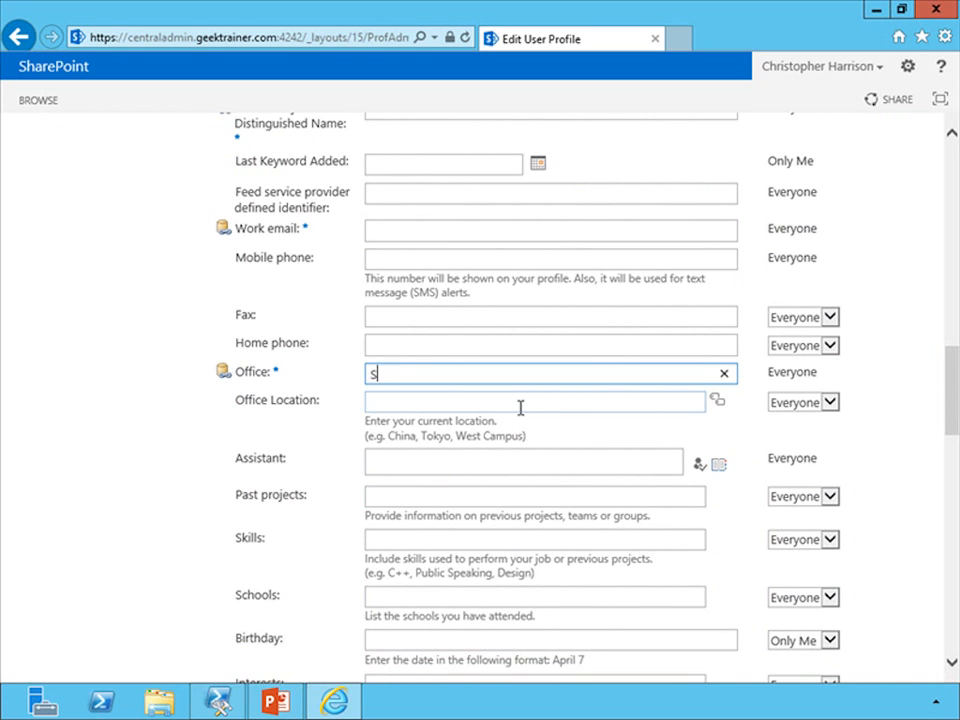
{"action": "type", "text": "unny San Diego"}
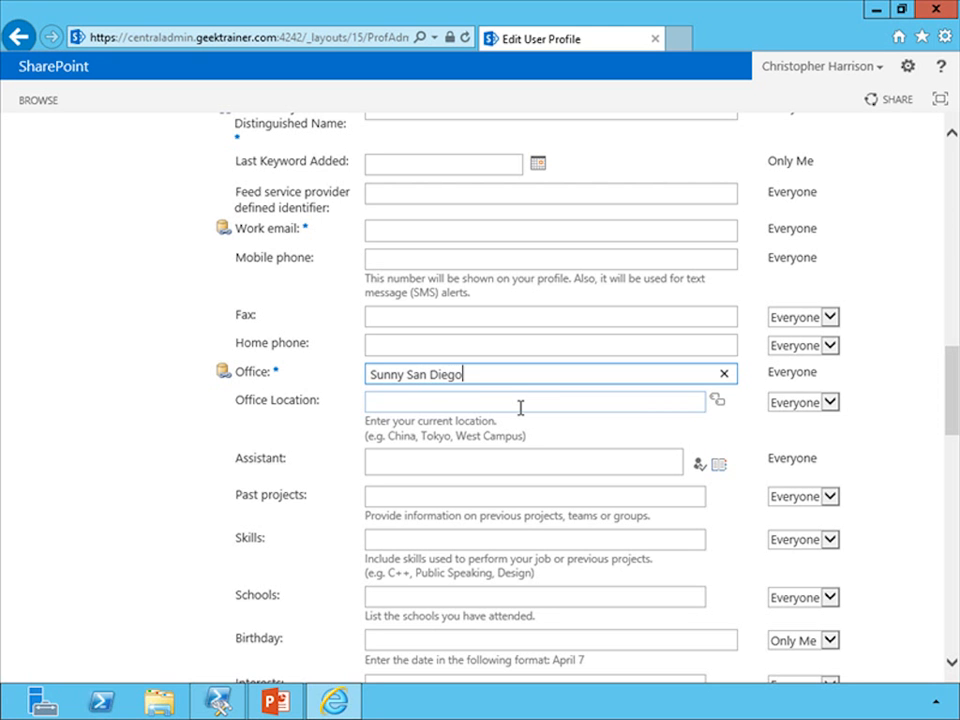
{"action": "left_click_drag", "start_coordinate": [949, 420], "coordinate": [940, 655]}
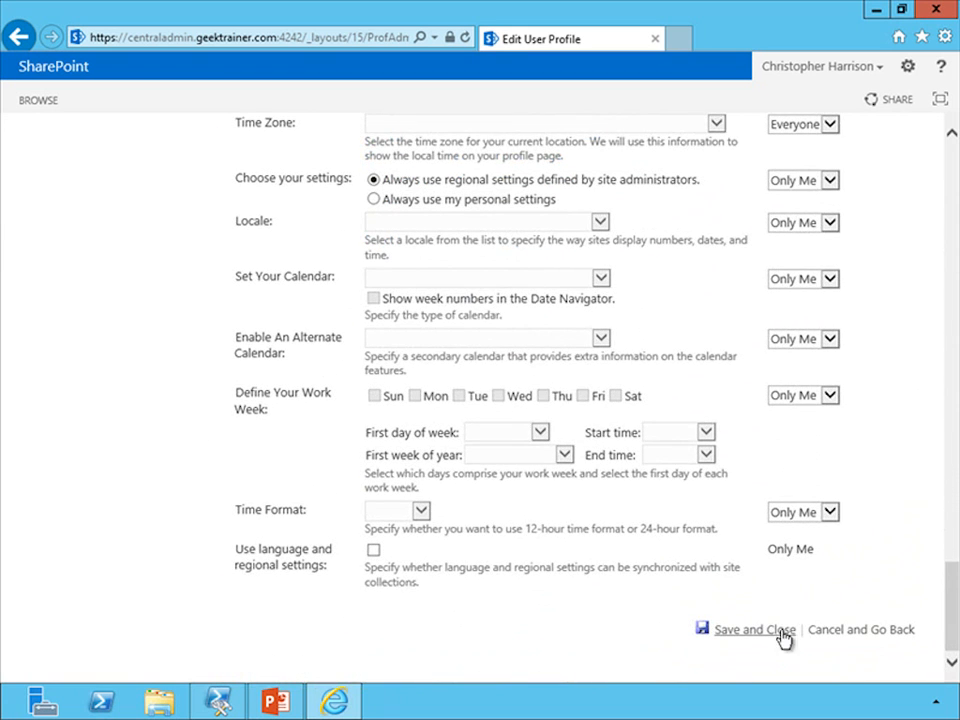
{"action": "left_click", "coordinate": [752, 630]}
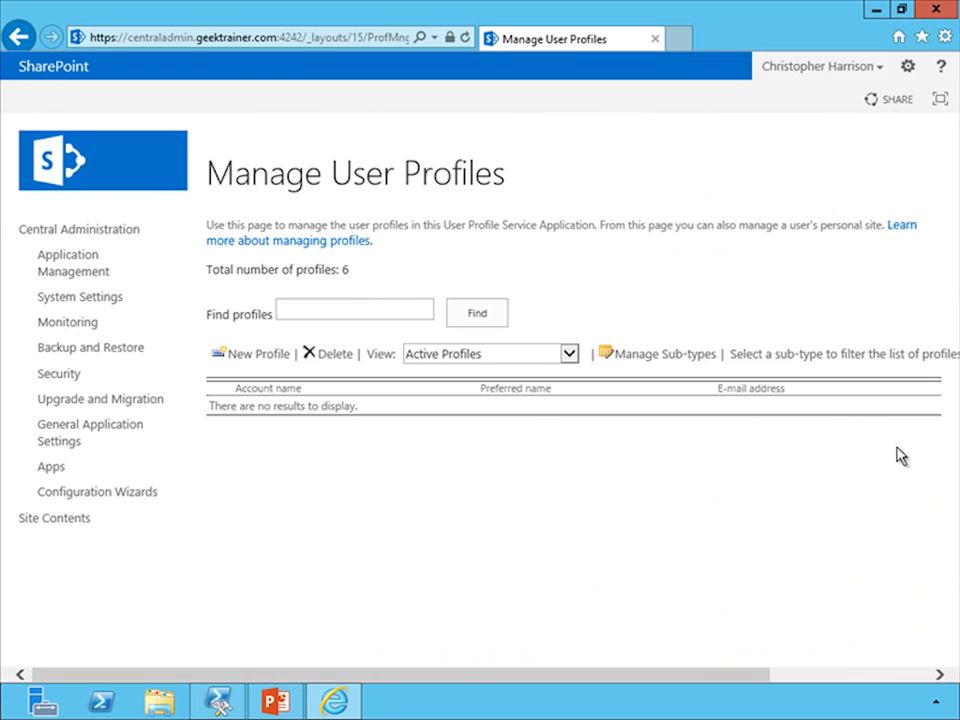